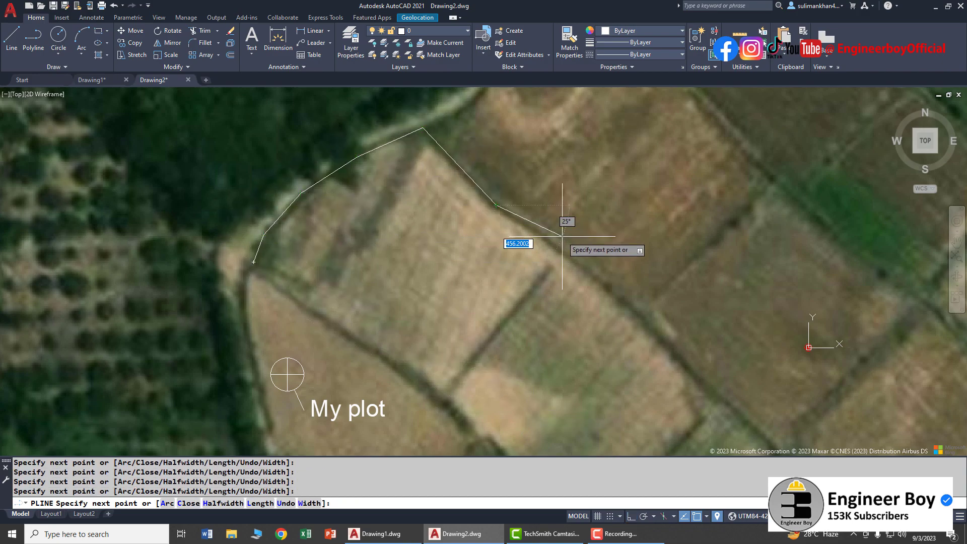
Add the last vertices along the east and south edges and close the My plot outline
scroll(583, 251, down, 2)
click(607, 285)
click(661, 341)
click(586, 433)
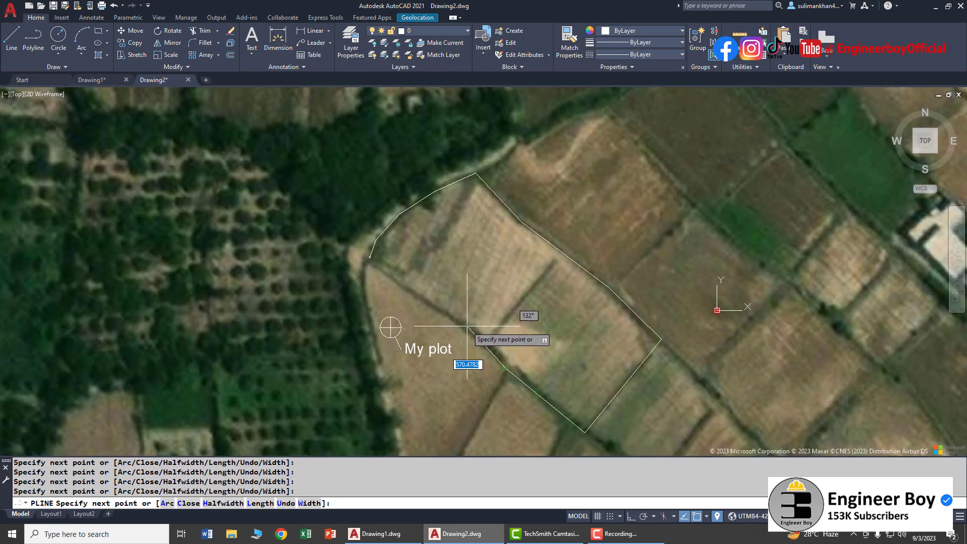
scroll(383, 275, up, 2)
scroll(372, 262, down, 1)
click(370, 258)
scroll(370, 258, down, 1)
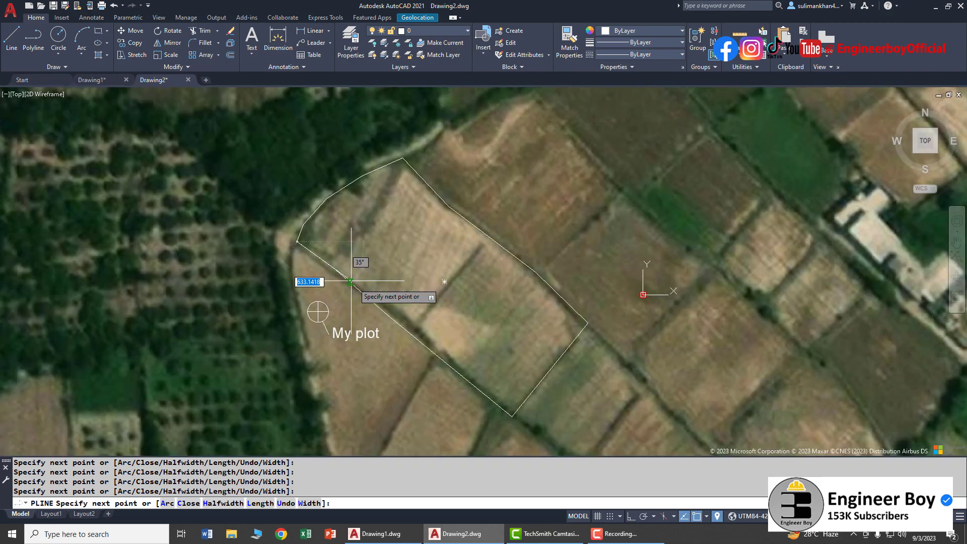
key(Escape)
key(Escape)
key(Escape)
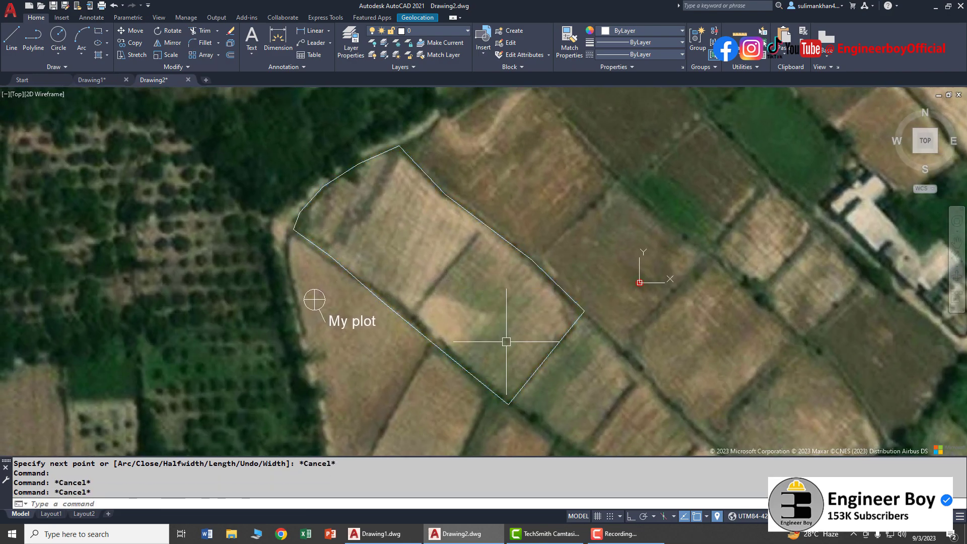
Measure the plot outline's area with AA, using the Object option
text(aa)
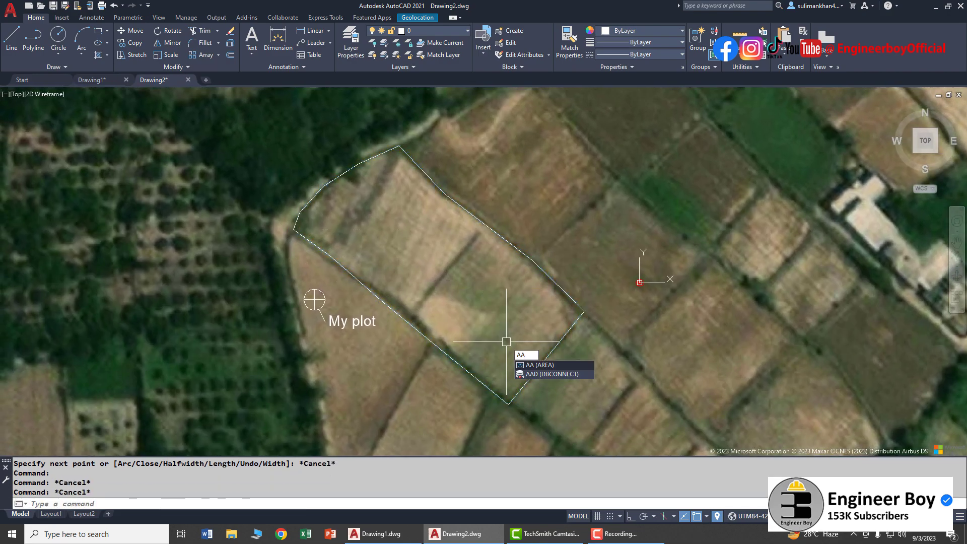
key(Return)
click(211, 505)
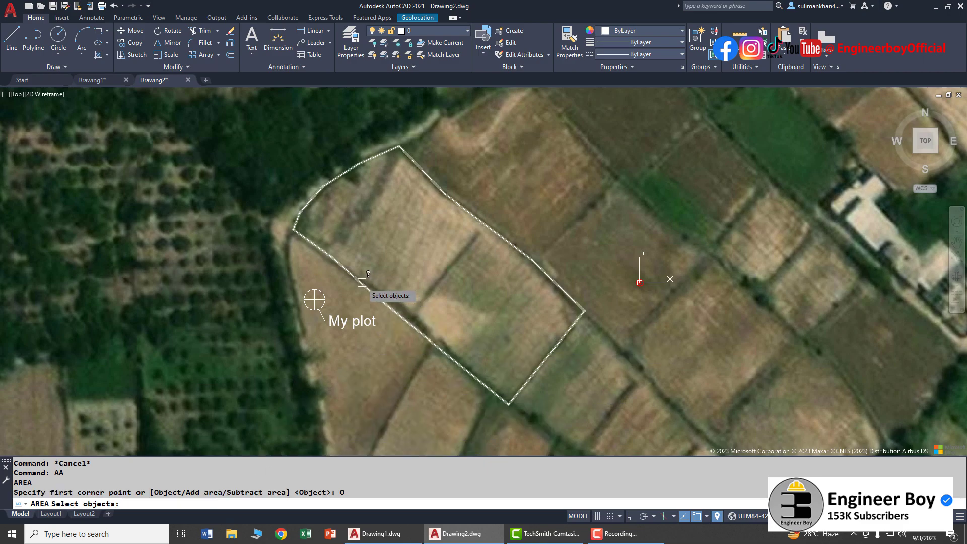
click(362, 282)
Copy the reported 'Area = 3432661.5450, Length = 7885.0302' line to the clipboard
drag(194, 492, 17, 491)
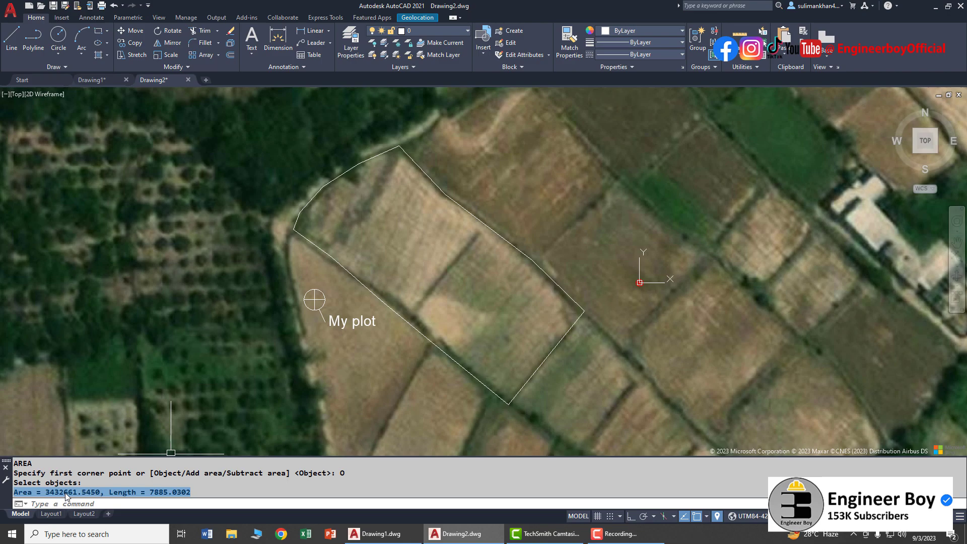
right_click(335, 222)
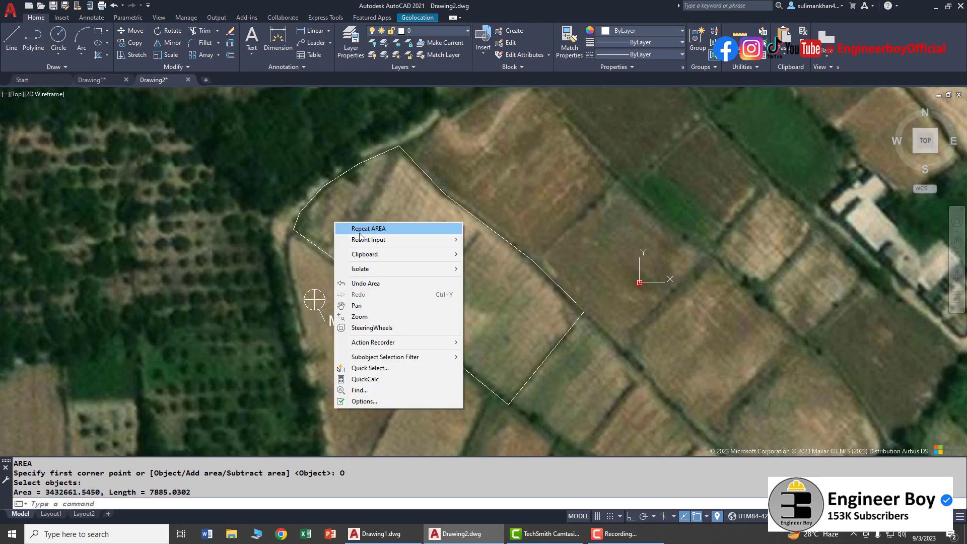
mouse_move(356, 263)
click(484, 288)
Paste the area and length text, then move it up and right above the plot
click(417, 266)
key(Escape)
key(Escape)
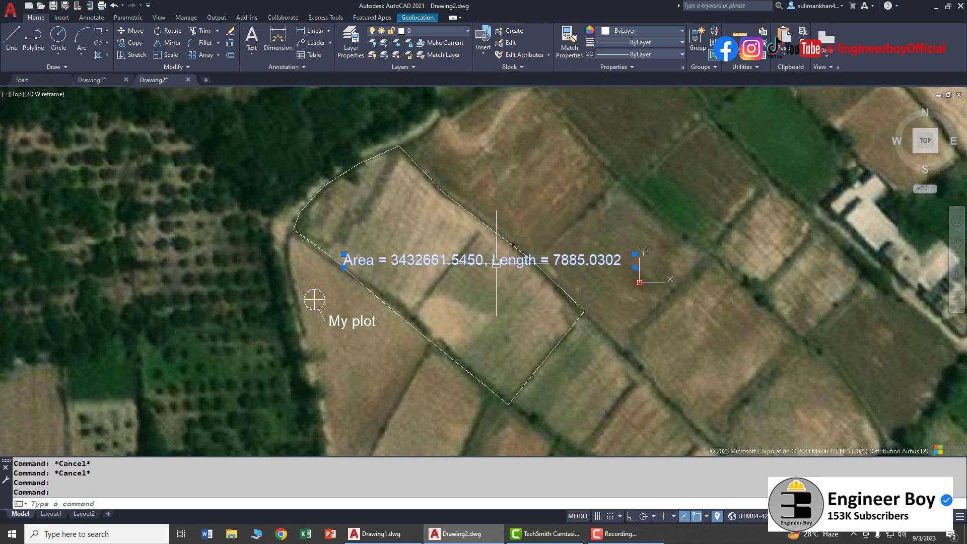
drag(524, 260, 663, 182)
middle_drag(550, 259, 480, 244)
click(479, 259)
key(Escape)
Capture a rectangular map area around the plot from the Geolocation tab
click(417, 18)
click(204, 56)
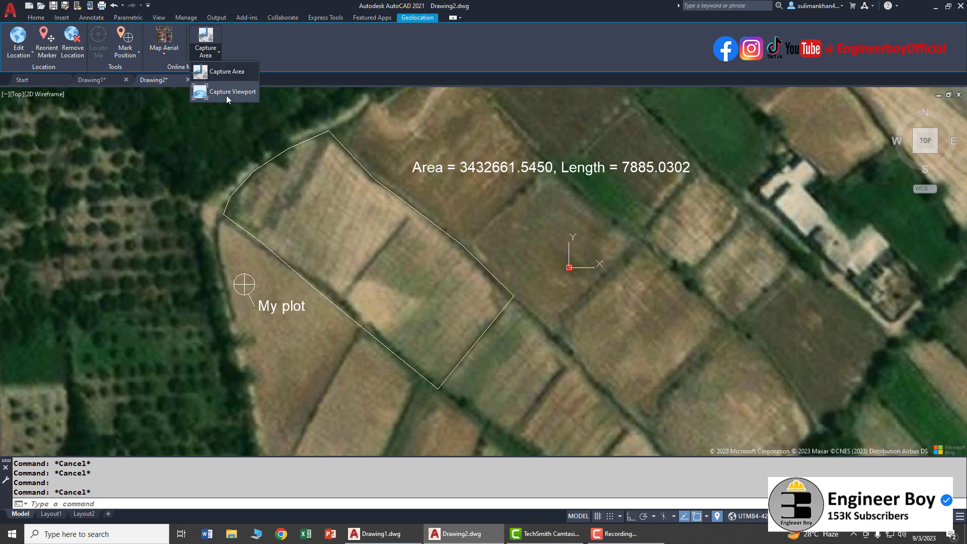
click(227, 71)
click(98, 101)
click(812, 409)
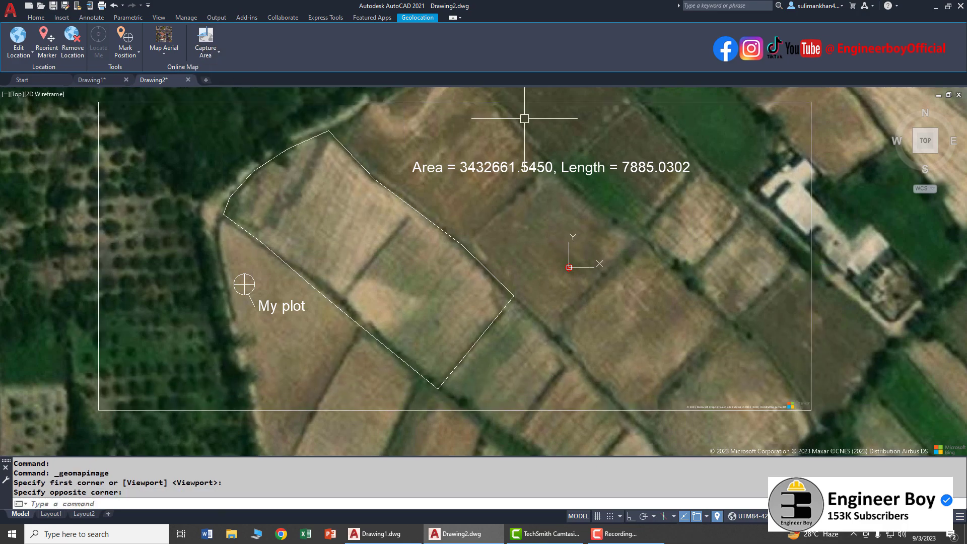
click(470, 101)
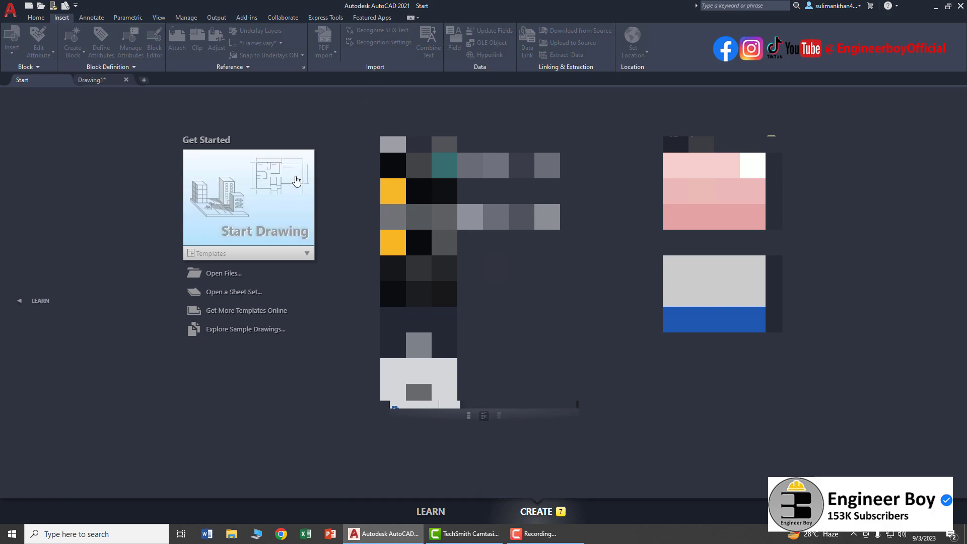
Start a new blank drawing from the Start tab and switch its grid off
click(235, 220)
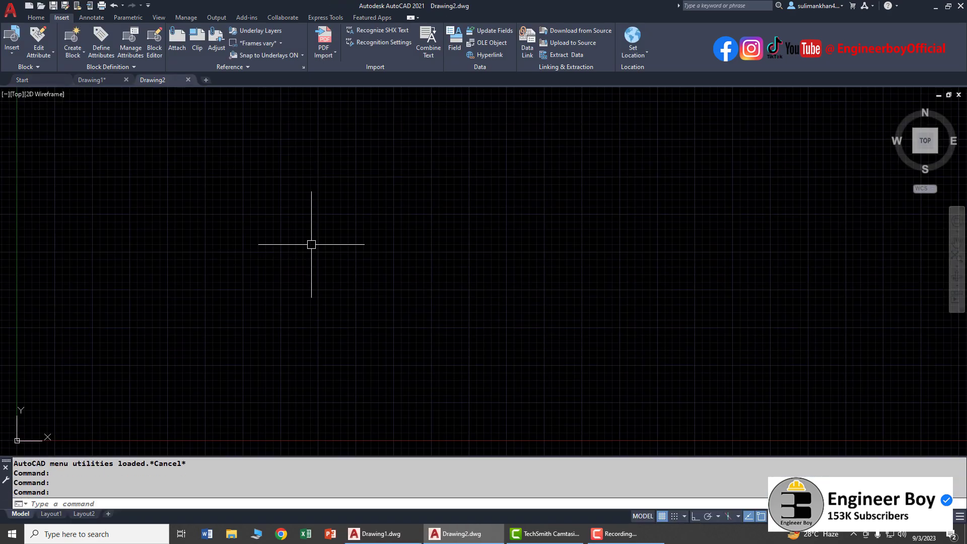
click(663, 518)
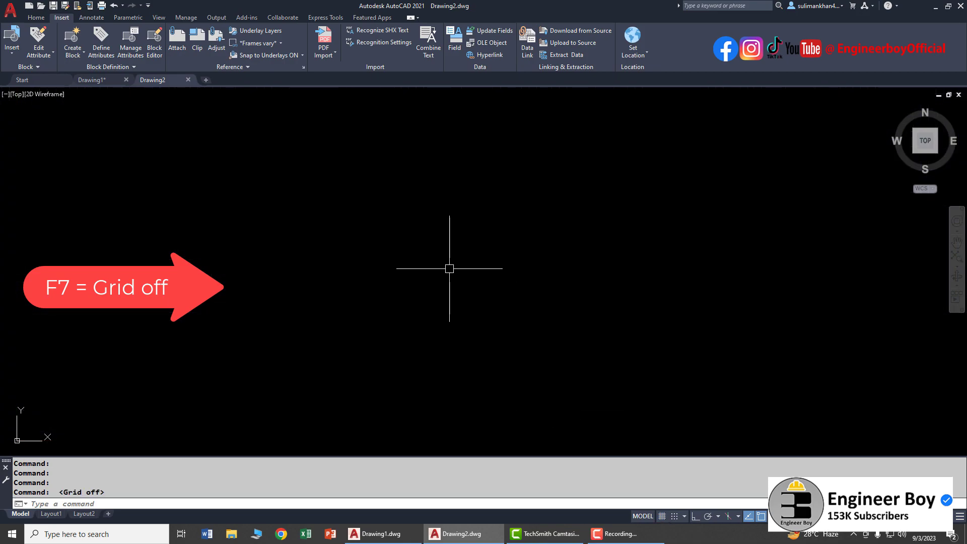
click(376, 225)
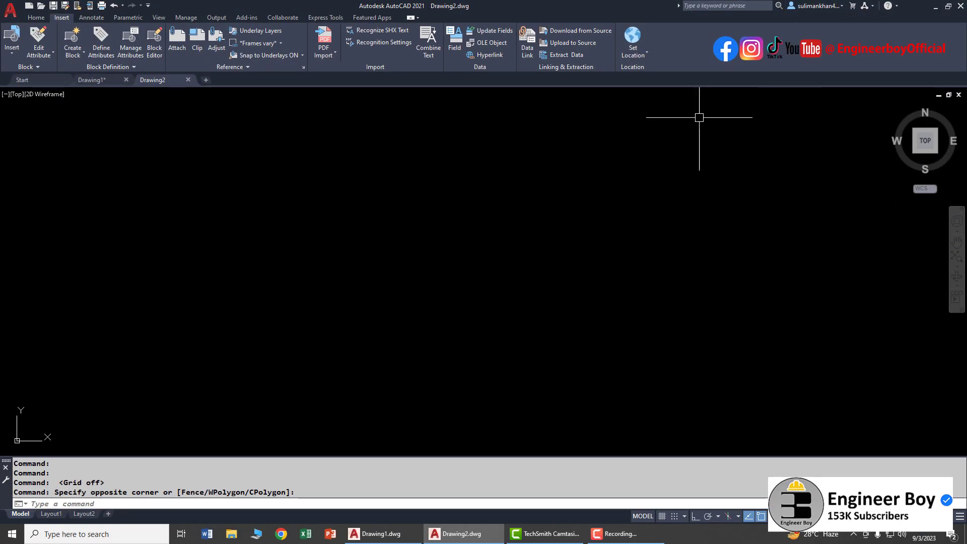
Choose Set Location > From Map on the Insert tab
click(43, 18)
click(62, 19)
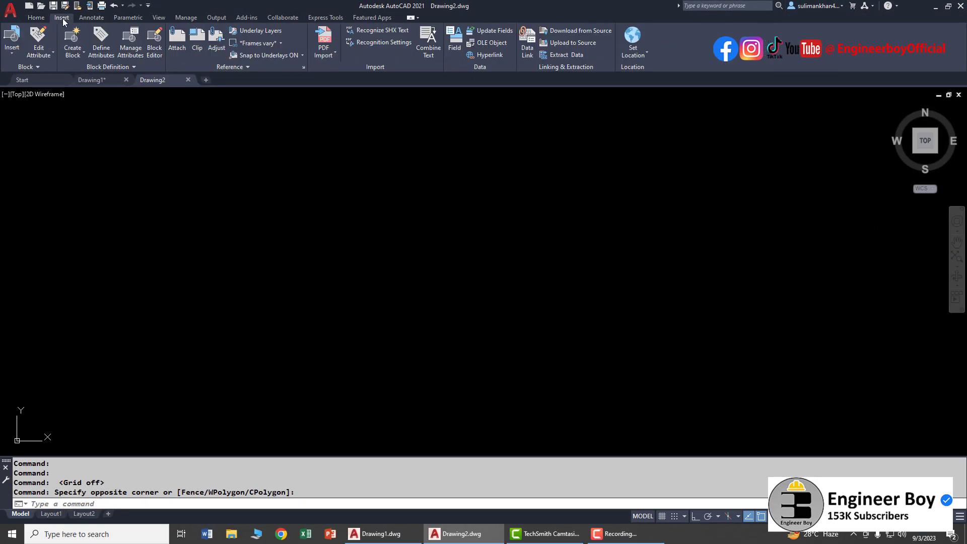
click(630, 55)
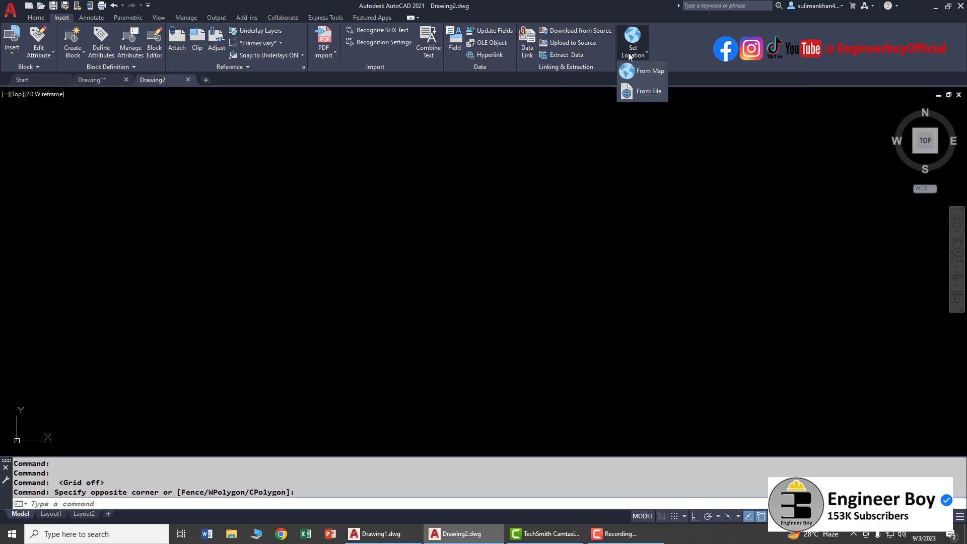
click(643, 76)
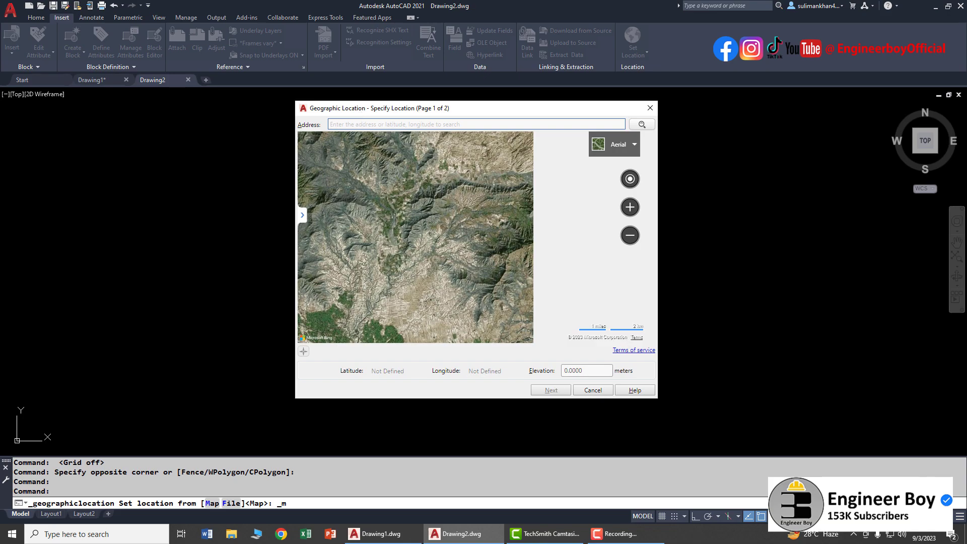
Expand the map preview to the full window, keep the Aerial style, and select the Address box
click(890, 535)
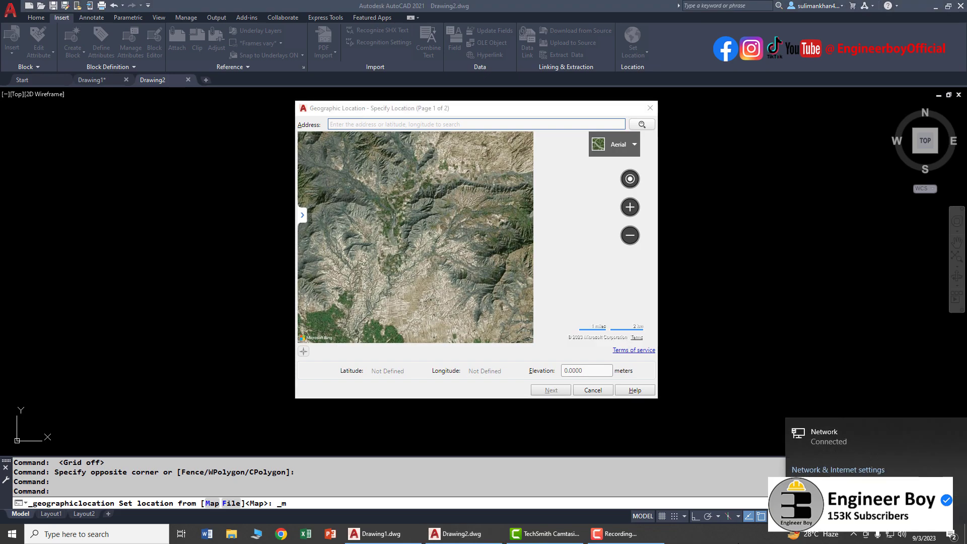
click(824, 476)
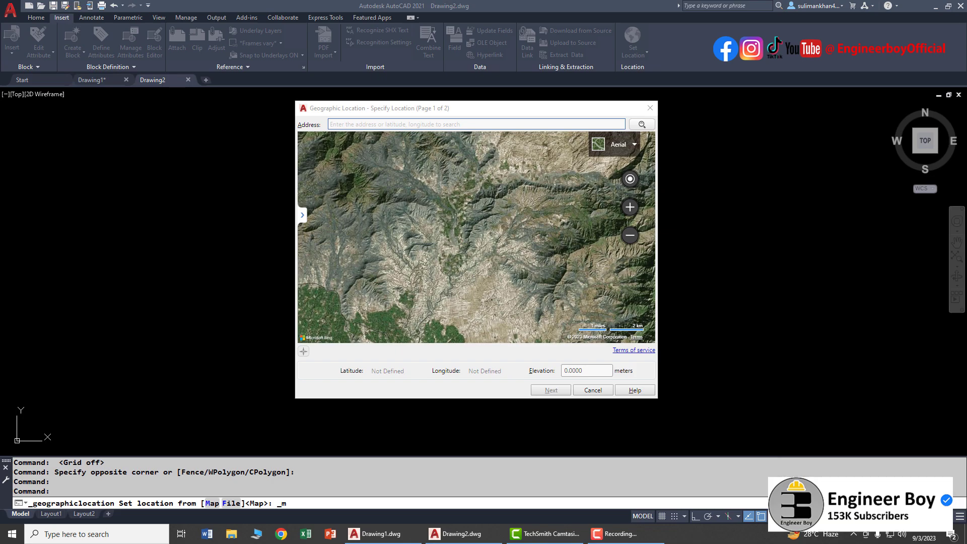
click(350, 129)
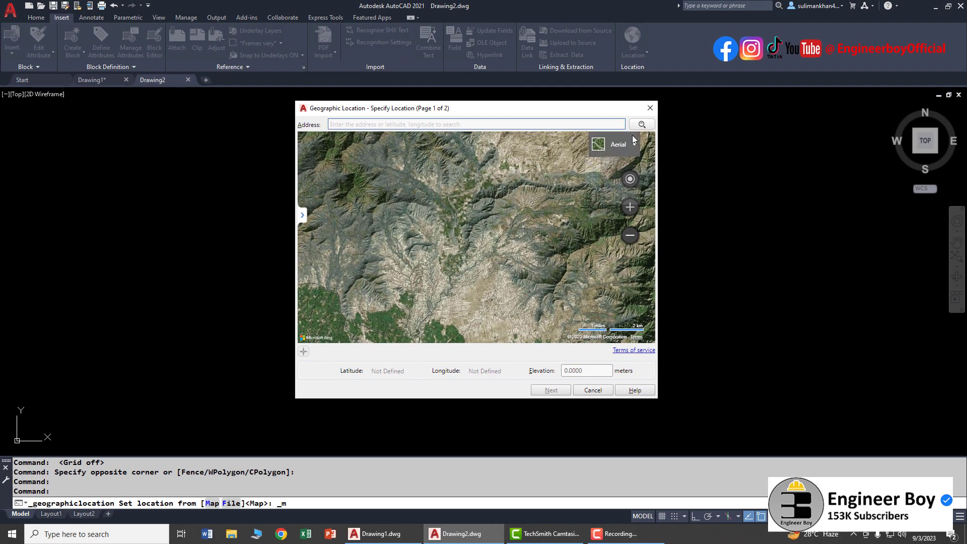
click(633, 135)
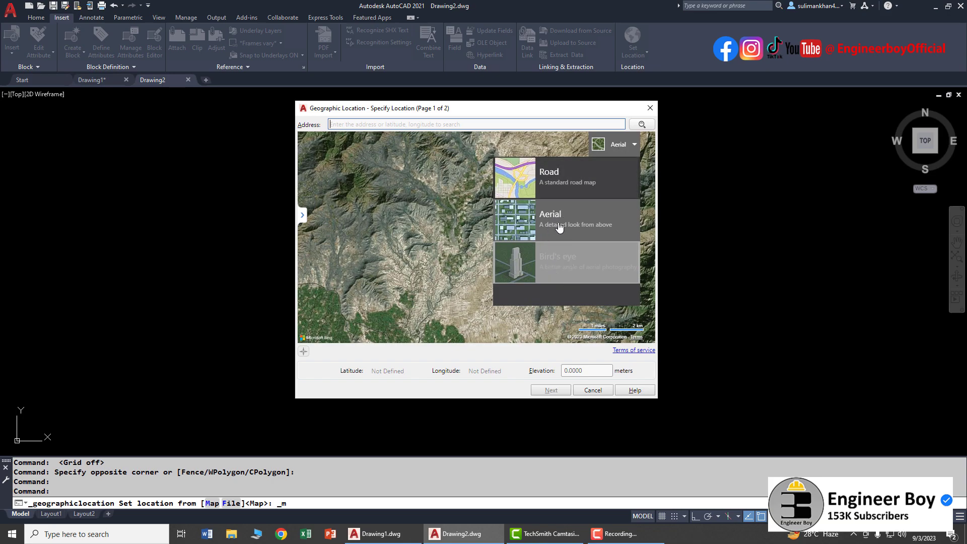
click(428, 202)
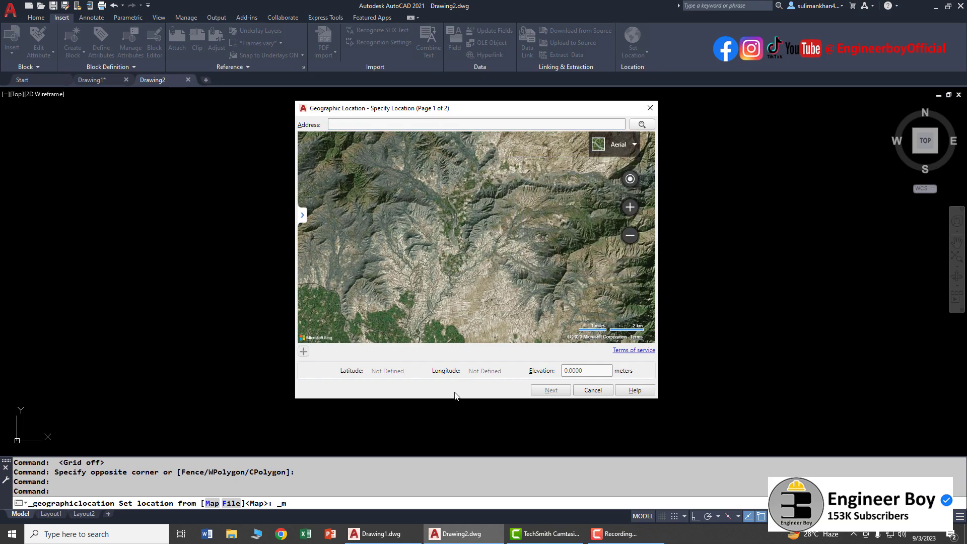
click(357, 126)
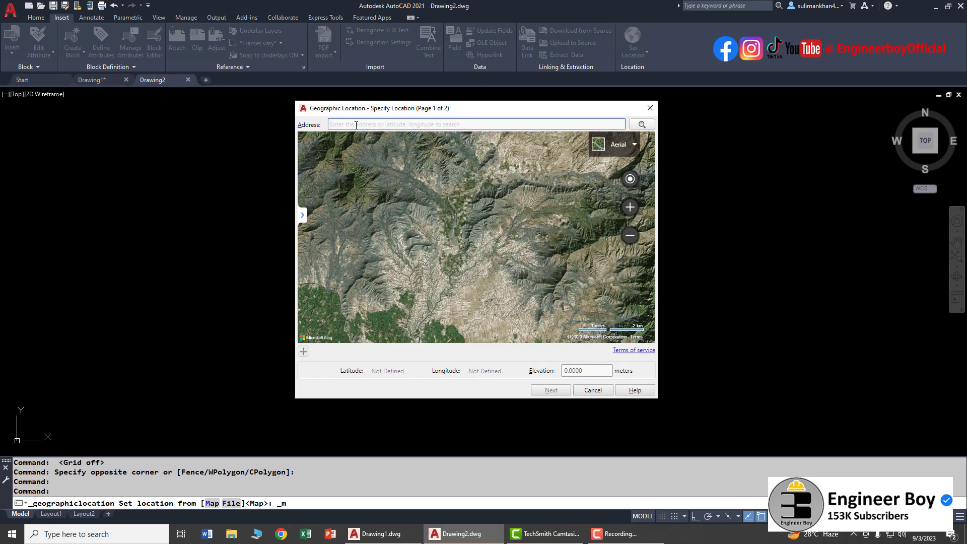
Search the map for 'kpk' to find Khyber Pakhtunkhwa
text(kpk)
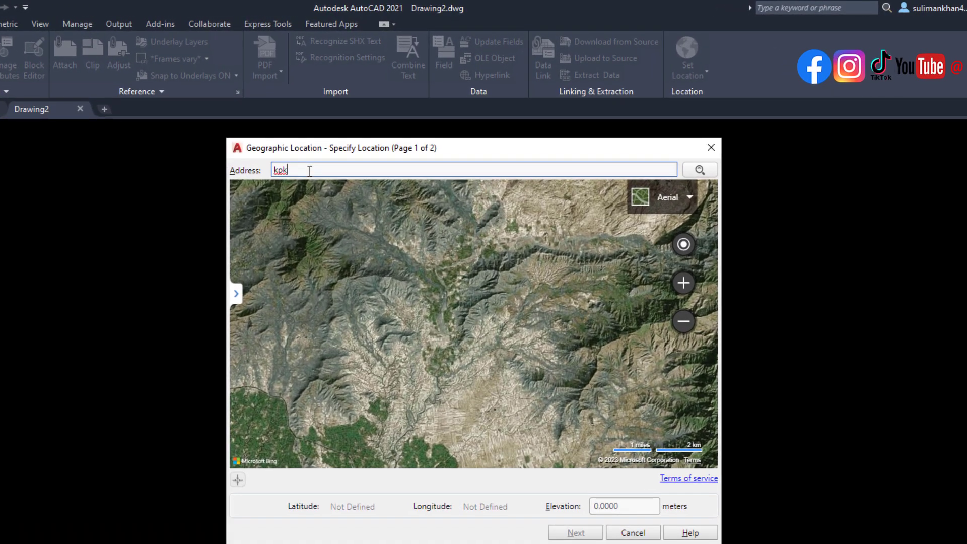
click(698, 171)
click(297, 170)
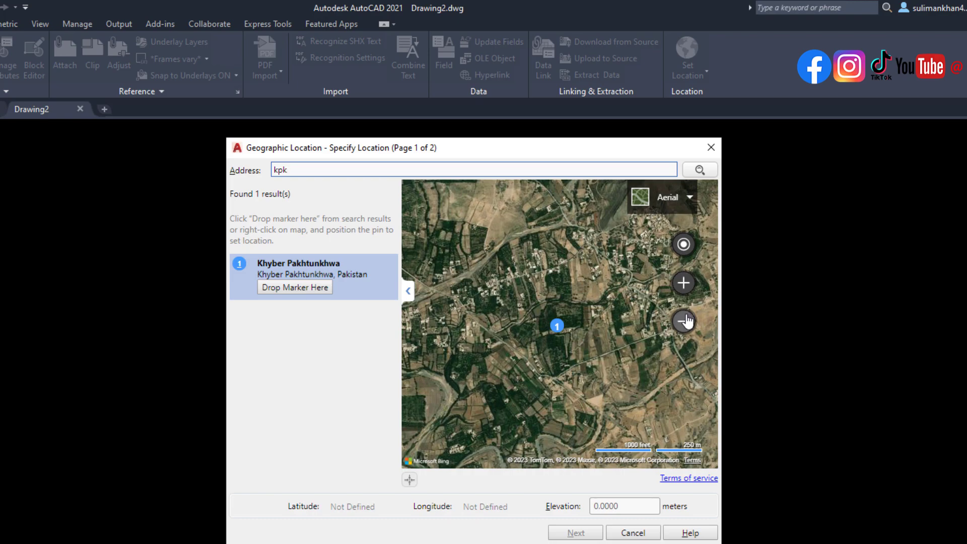
click(618, 509)
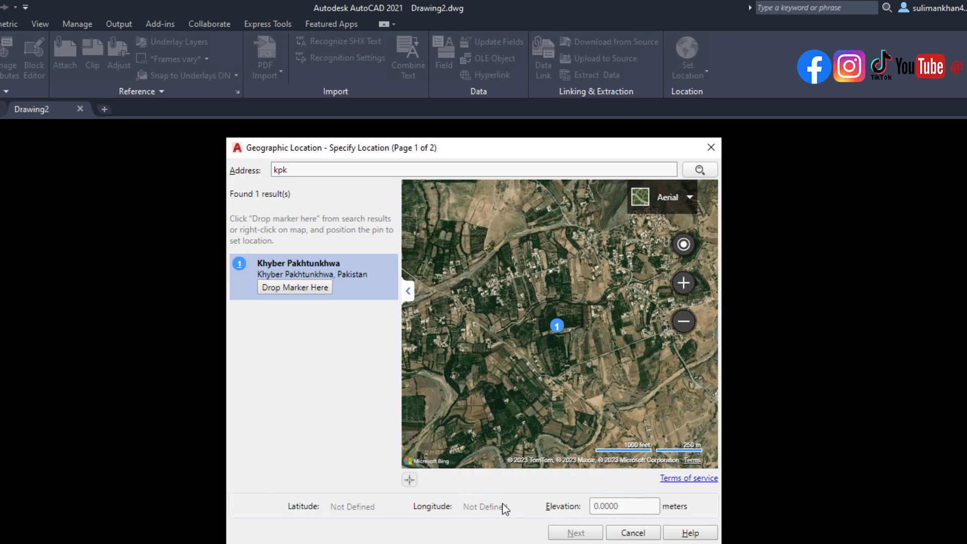
Drop the marker and drag it onto the site at 34.4850, 72.0858, then continue
click(295, 289)
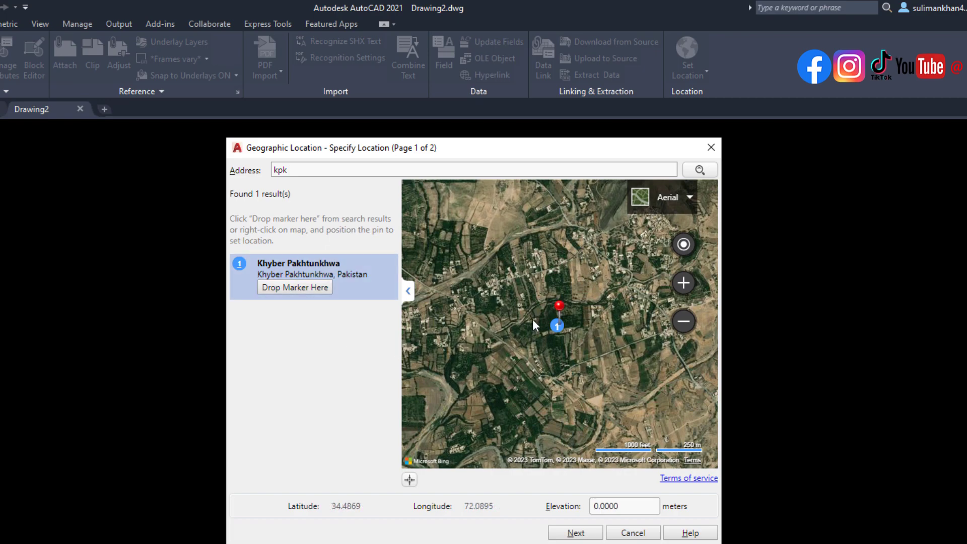
mouse_move(551, 310)
mouse_down()
mouse_move(512, 317)
mouse_move(558, 335)
mouse_move(462, 326)
mouse_up()
mouse_move(490, 361)
mouse_down()
mouse_move(519, 368)
mouse_move(506, 367)
mouse_up()
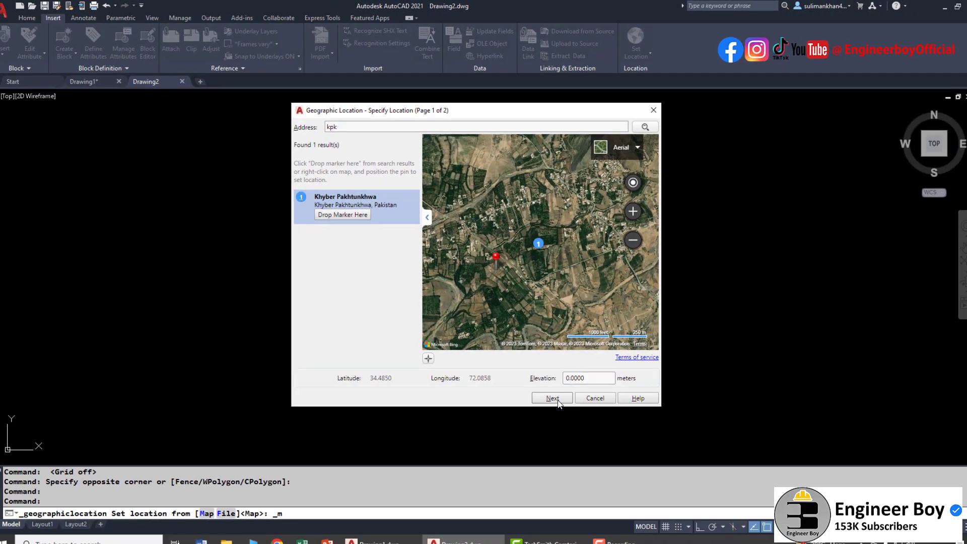
click(574, 501)
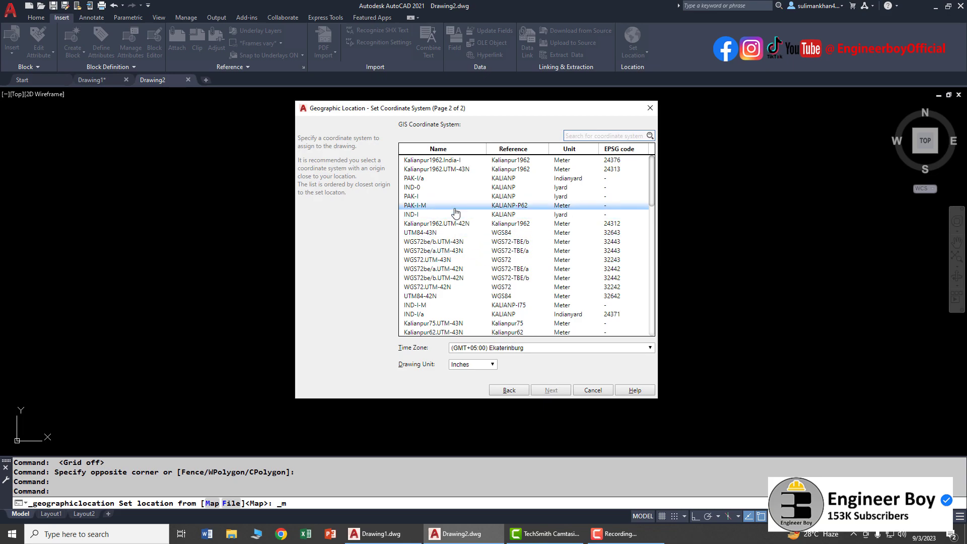
Filter the coordinate systems by 'UTM' and select UTM84-42N
scroll(456, 213, down, 2)
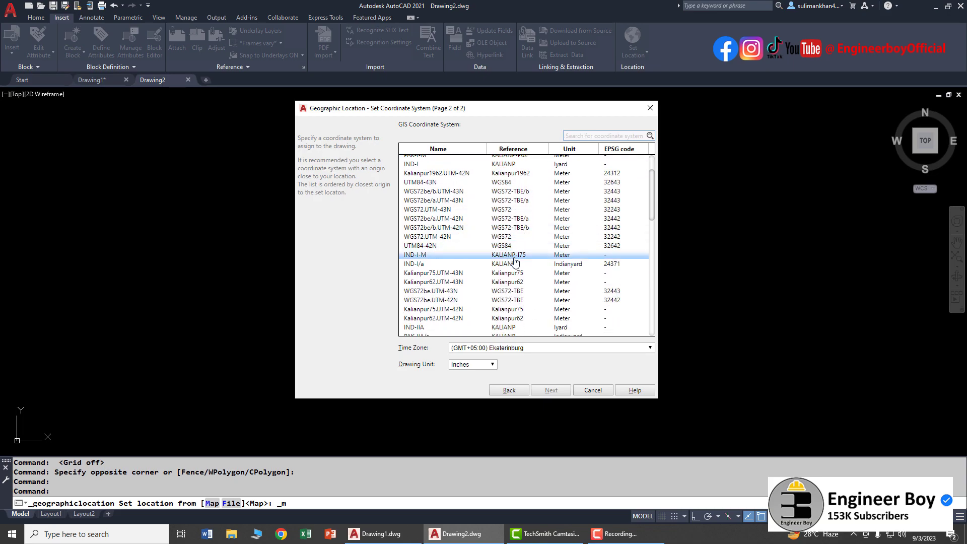
scroll(541, 212, up, 2)
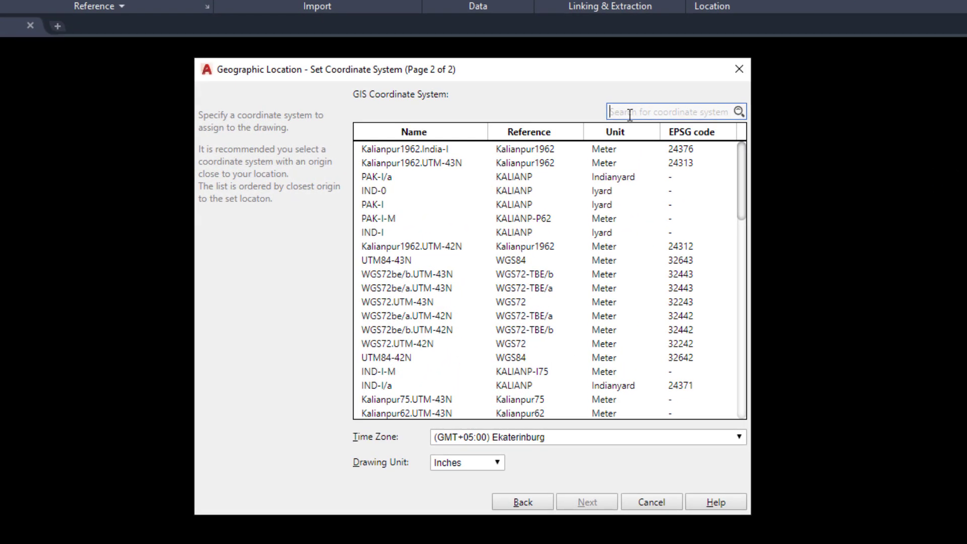
text(UTM)
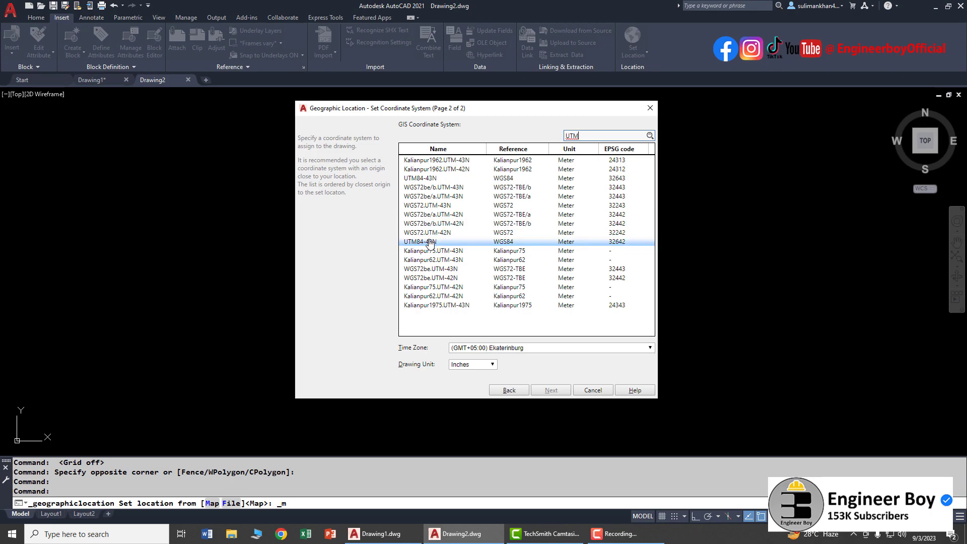
click(430, 242)
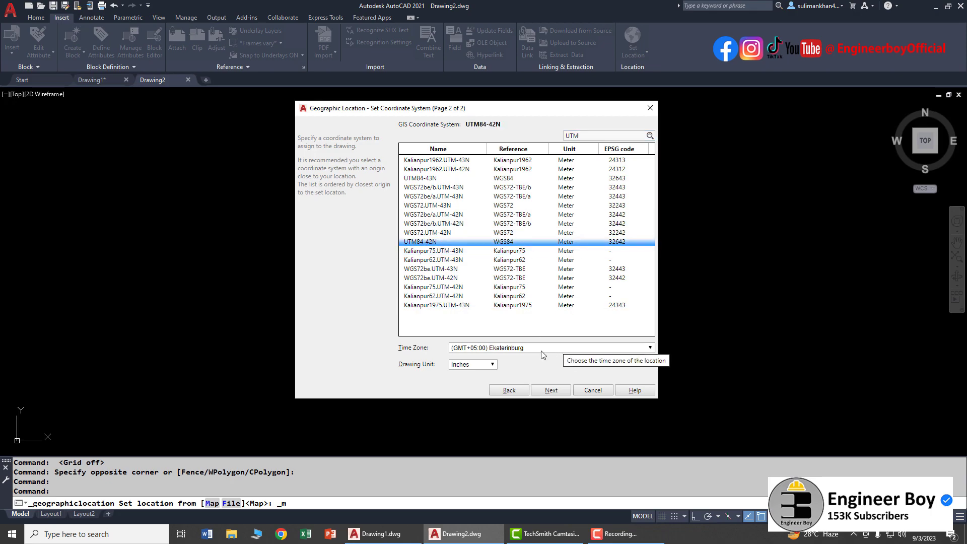
Pick the (GMT+05:00) Islamabad, Karachi, Tashkent time zone, keep Inches units, and finish
click(512, 349)
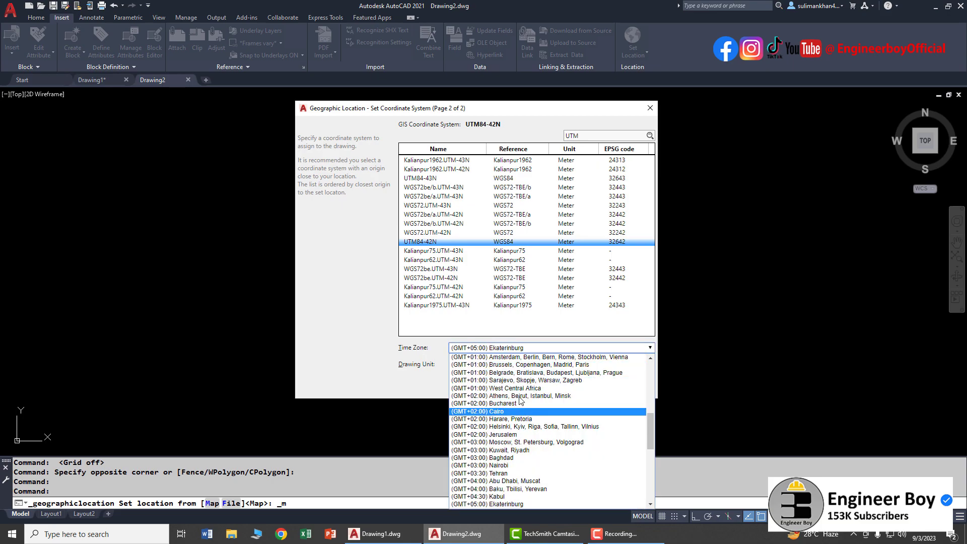
scroll(527, 400, down, 2)
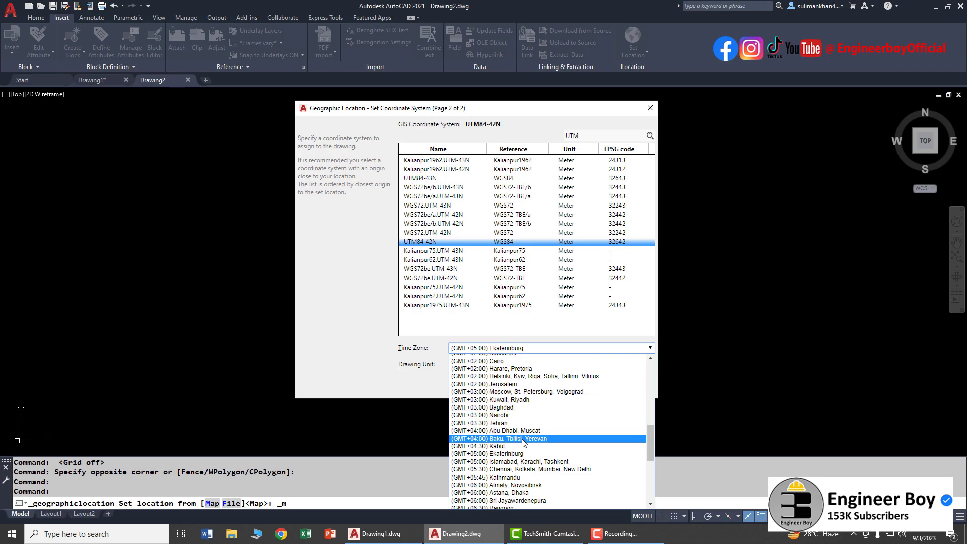
scroll(524, 441, down, 4)
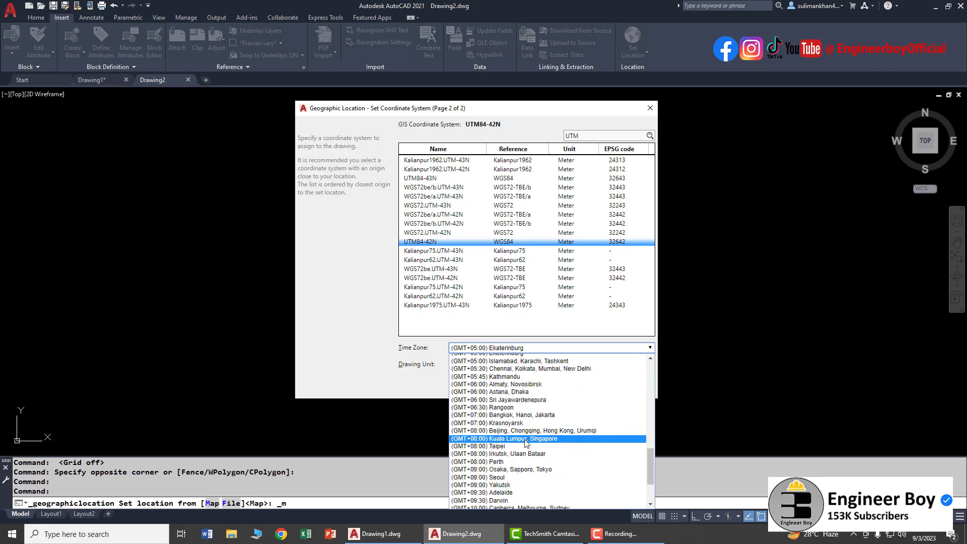
scroll(524, 443, down, 3)
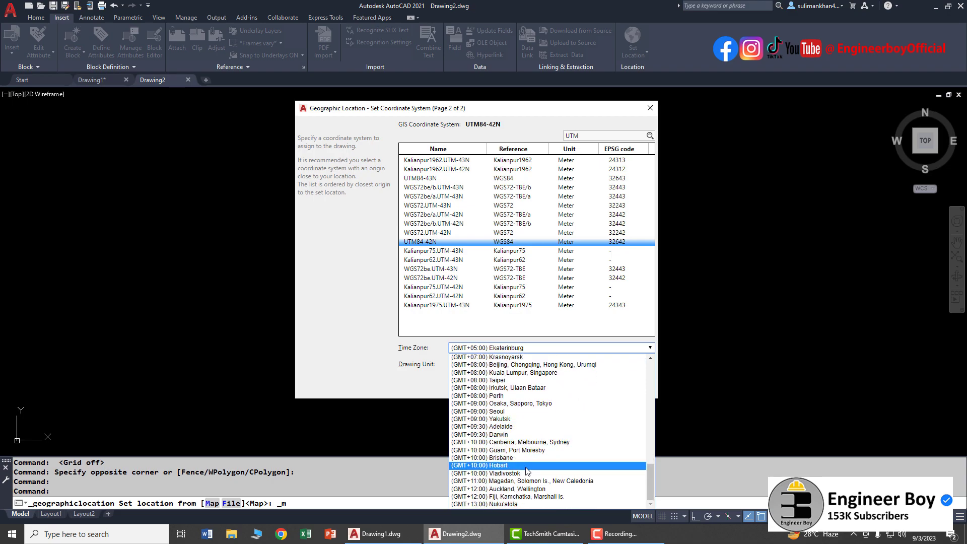
scroll(524, 446, up, 4)
scroll(515, 451, up, 2)
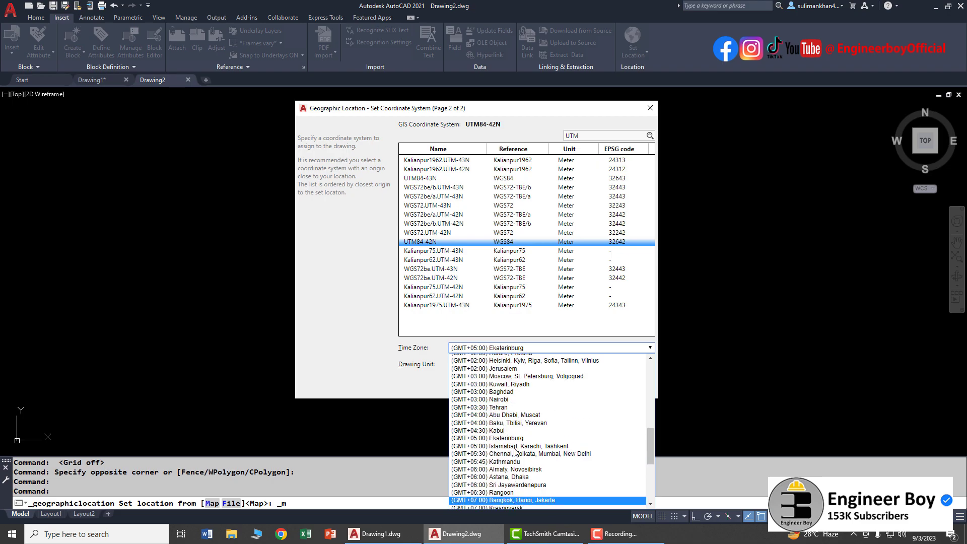
scroll(524, 458, up, 3)
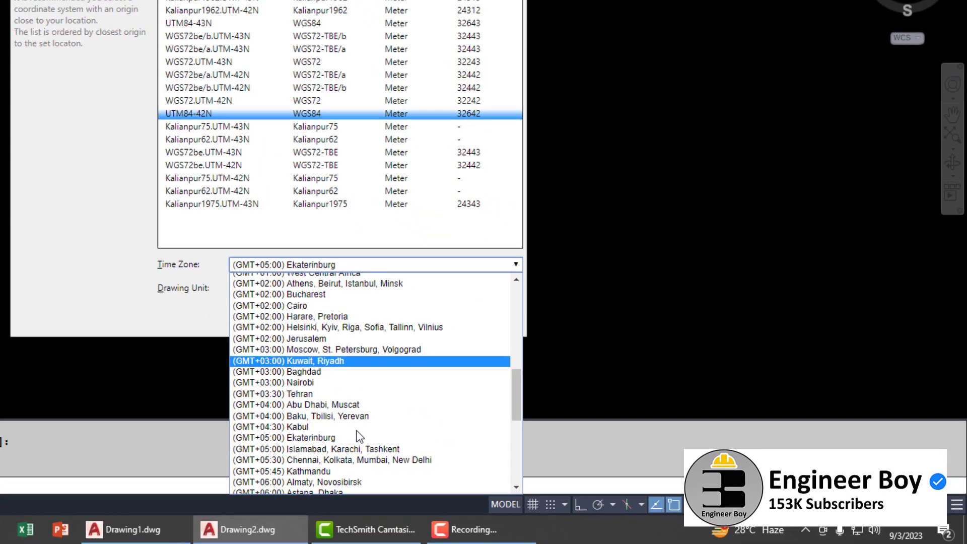
scroll(515, 433, down, 4)
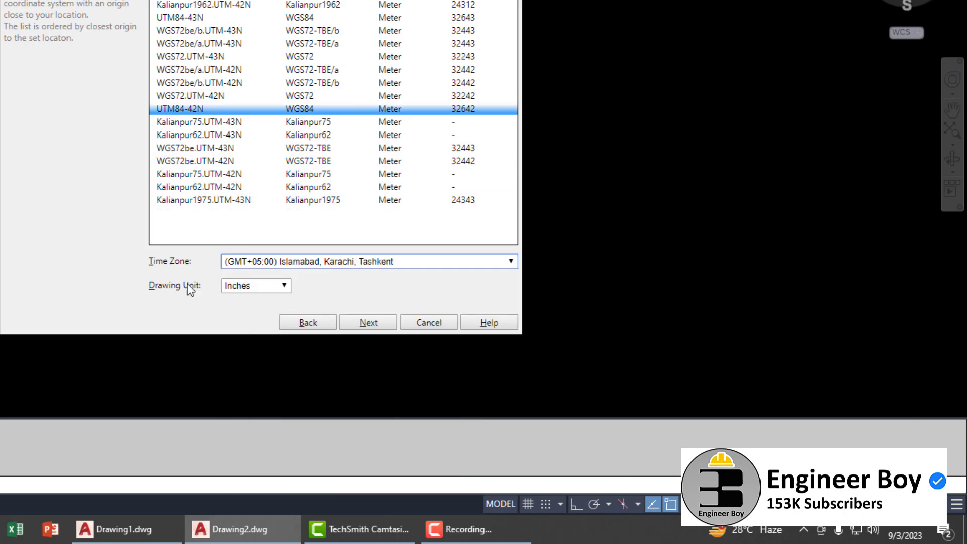
click(252, 286)
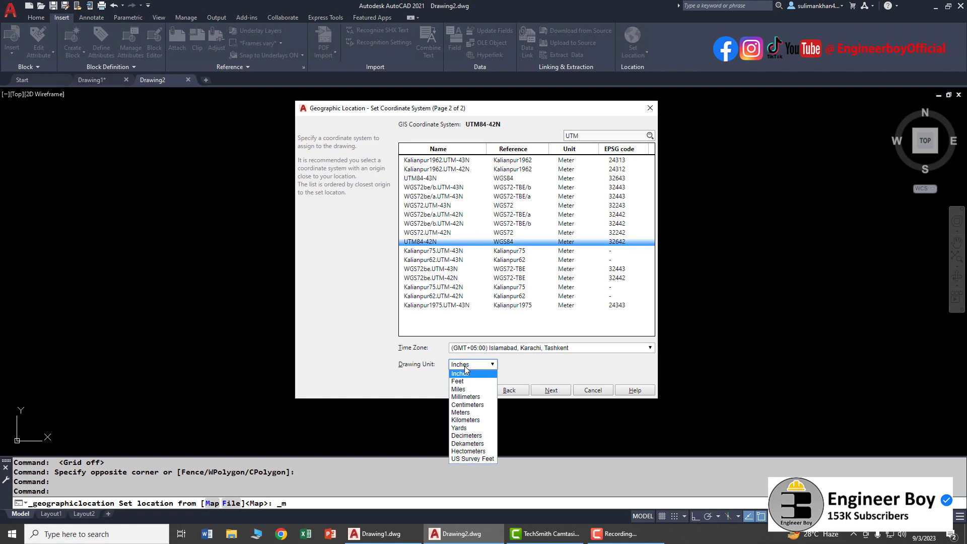
click(246, 288)
click(551, 390)
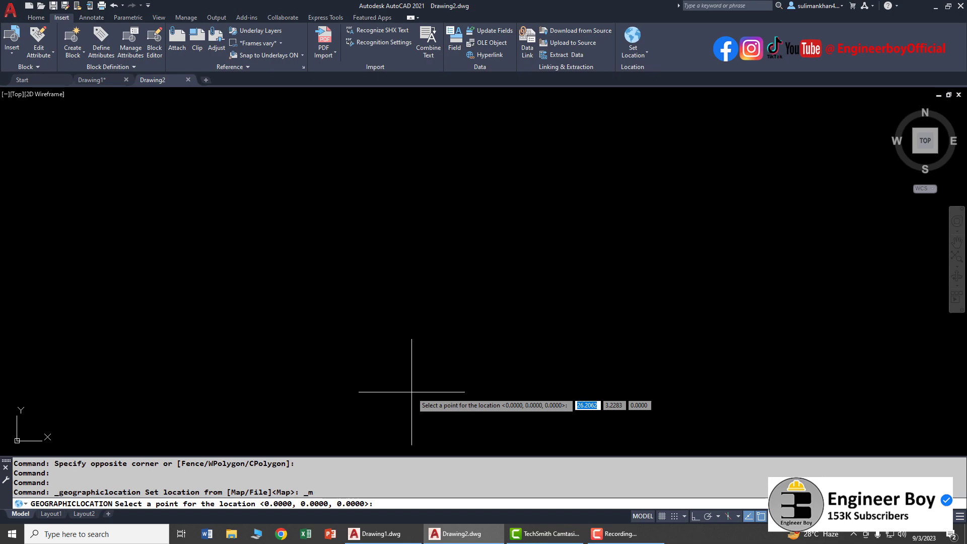
Accept the origin as the location point and, with Ortho on, set north straight up
key(Return)
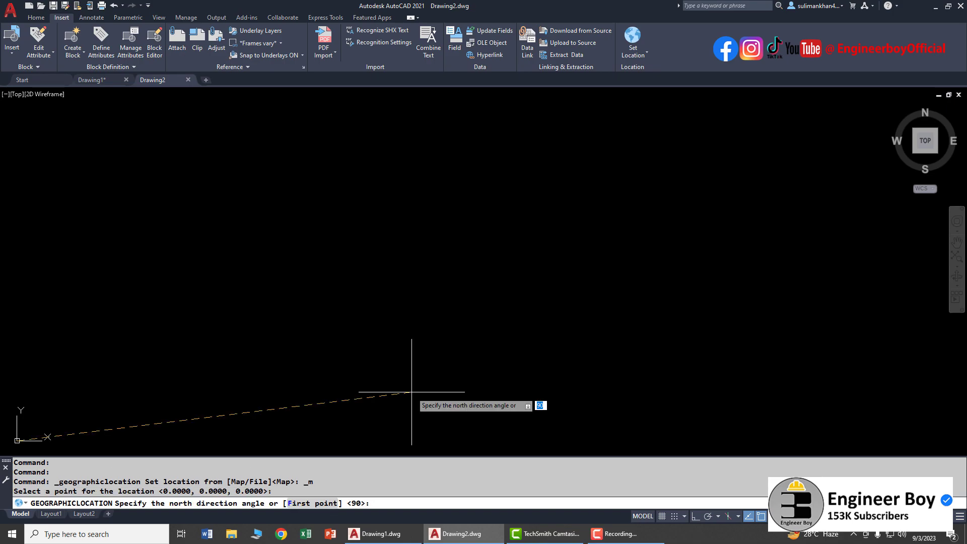
scroll(508, 333, down, 6)
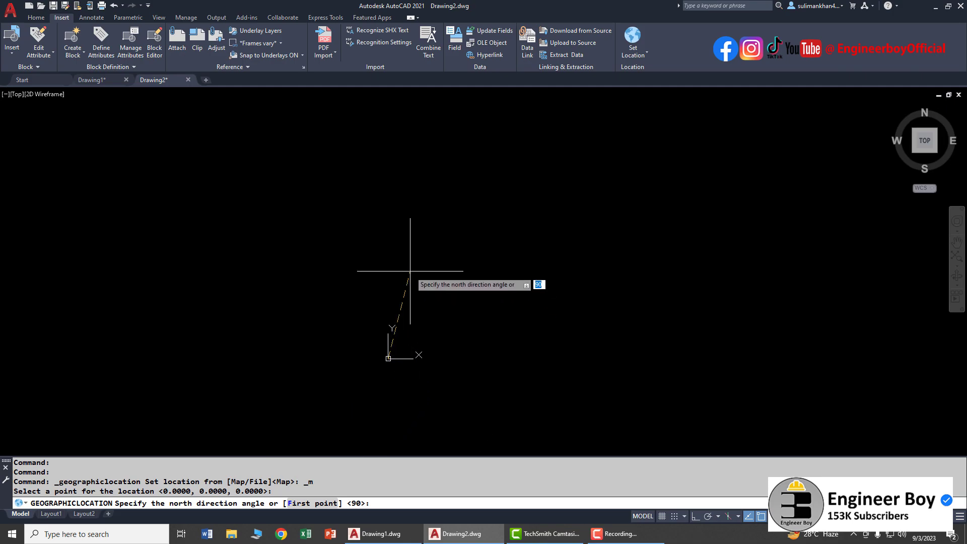
click(696, 517)
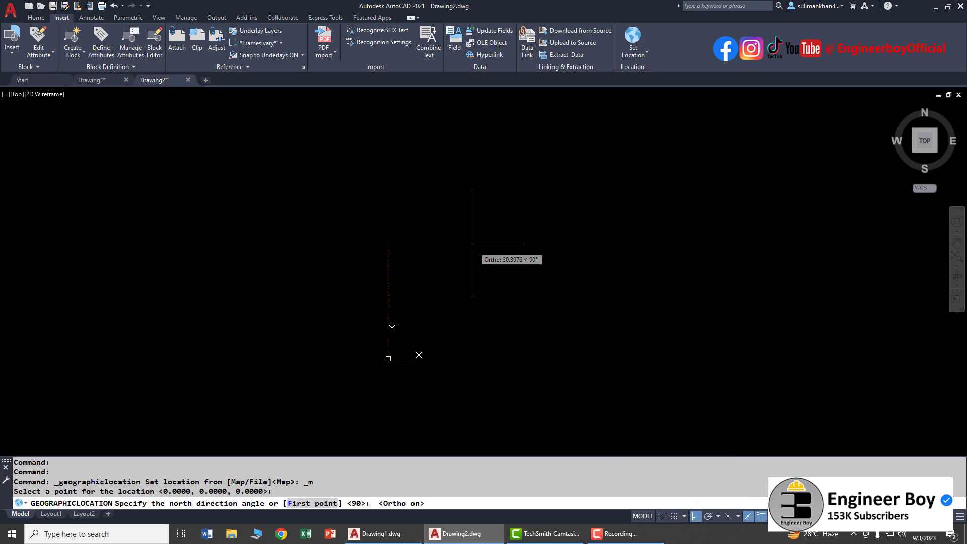
click(394, 210)
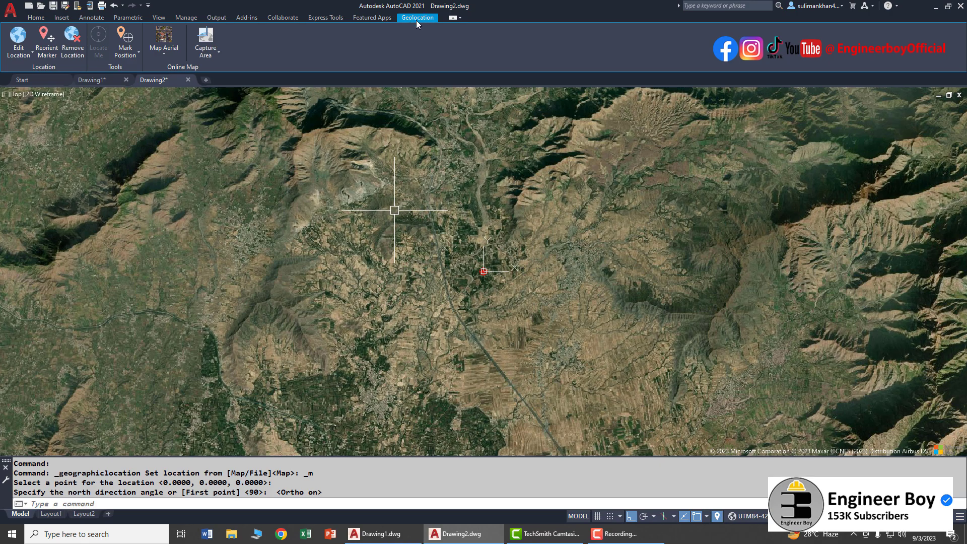
Open and close the location editing options, then zoom and pan over the aerial imagery
click(20, 54)
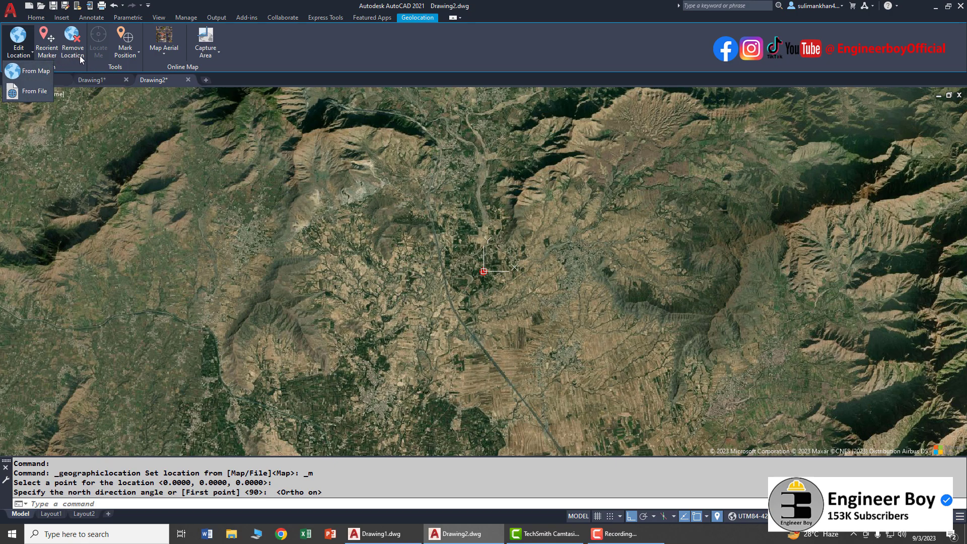
click(104, 60)
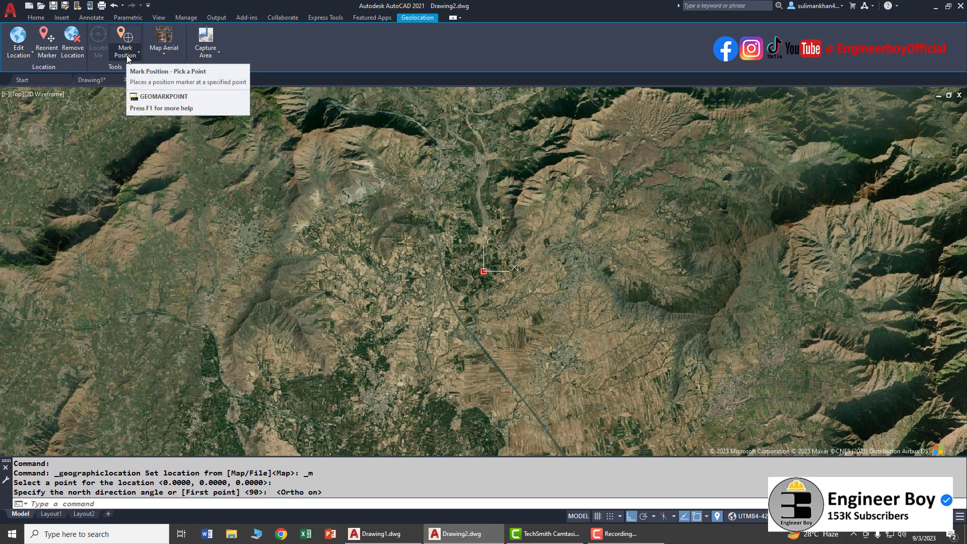
scroll(499, 270, up, 5)
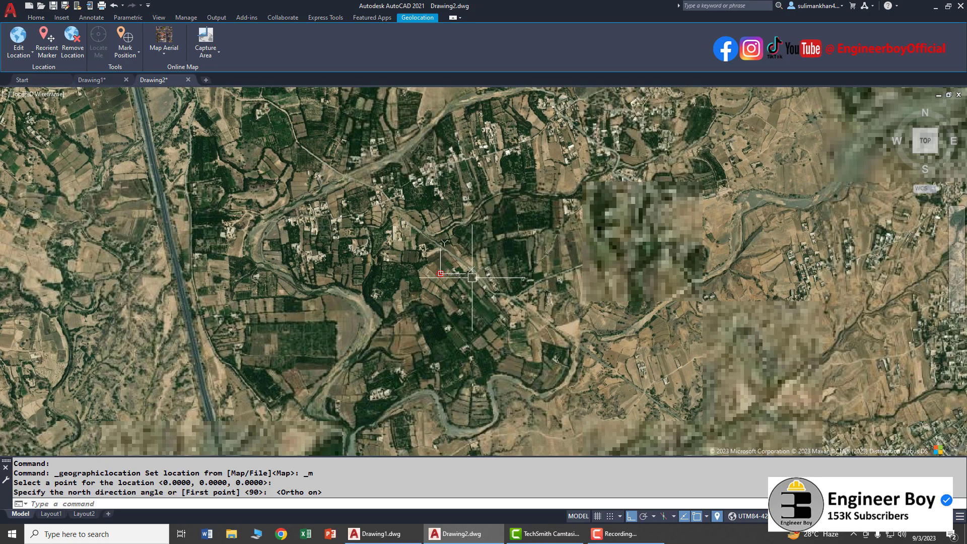
scroll(492, 275, up, 2)
scroll(460, 277, down, 6)
scroll(460, 274, up, 3)
scroll(460, 275, up, 5)
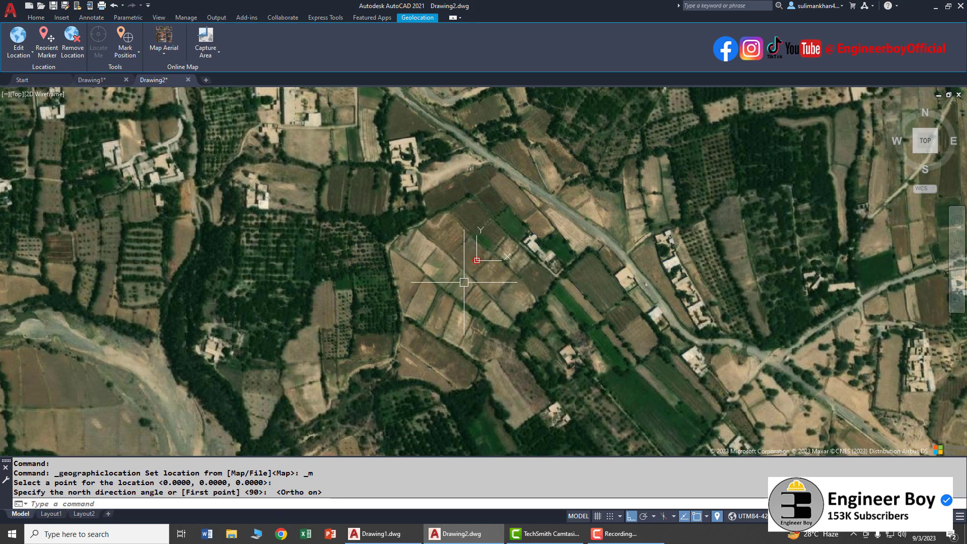
middle_drag(478, 259, 454, 261)
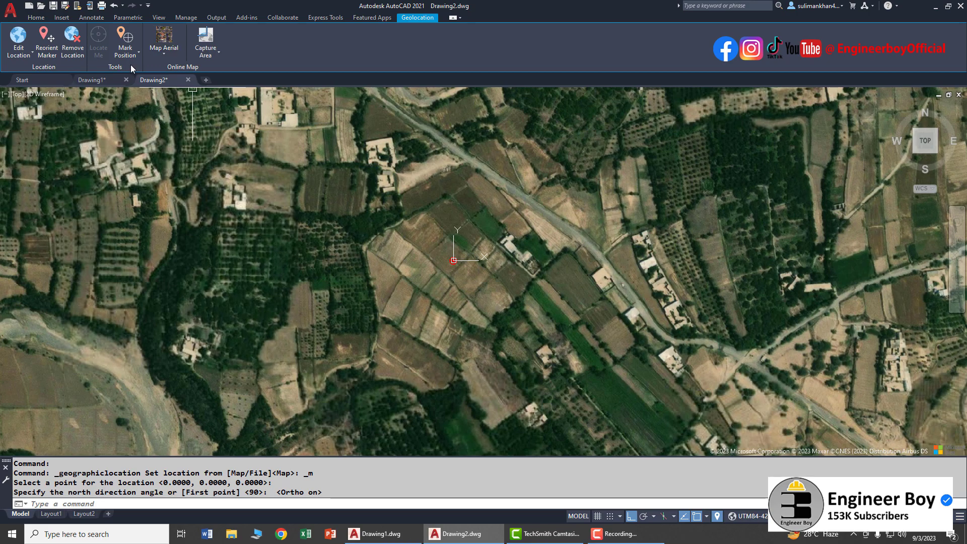
Mark a map position on the left field and label it 'My plot'
click(127, 59)
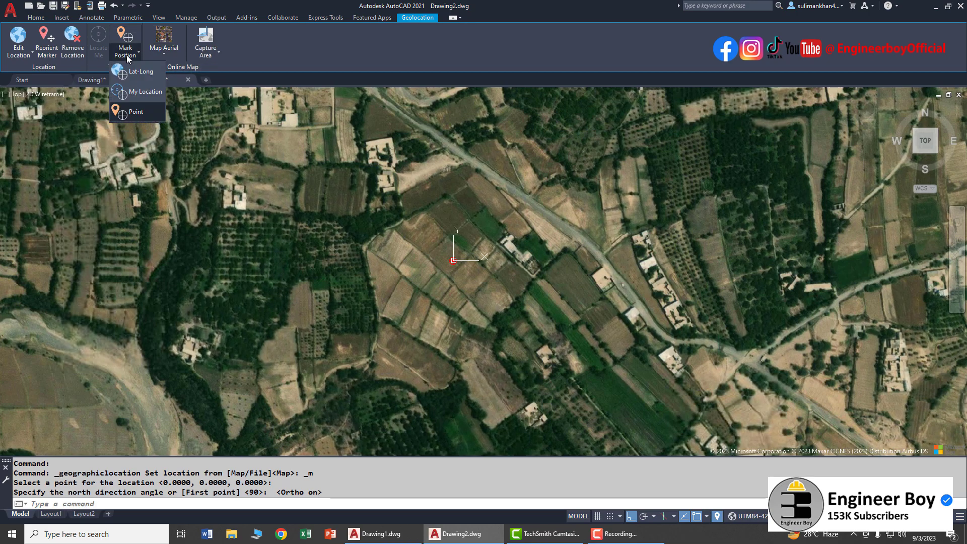
click(137, 112)
scroll(456, 269, up, 4)
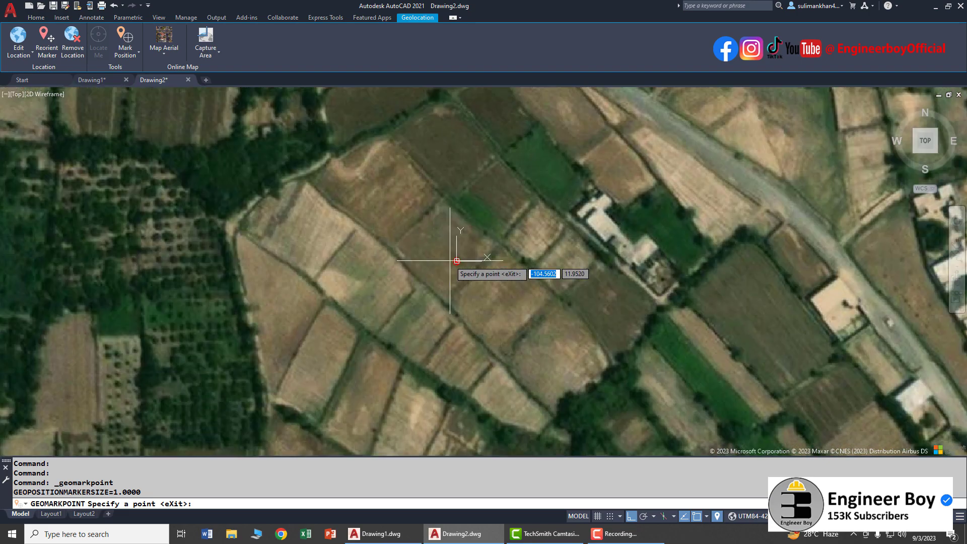
scroll(434, 298, down, 3)
scroll(342, 264, up, 3)
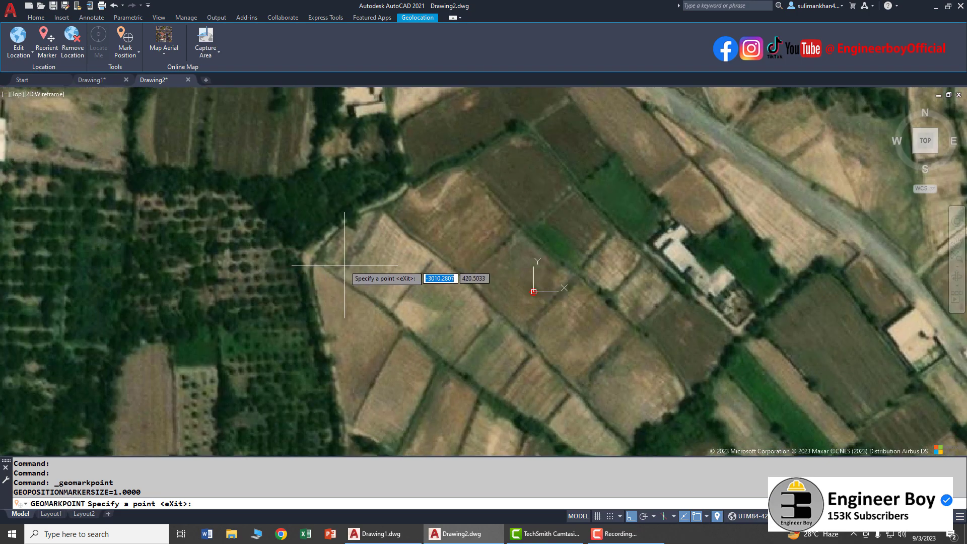
click(345, 297)
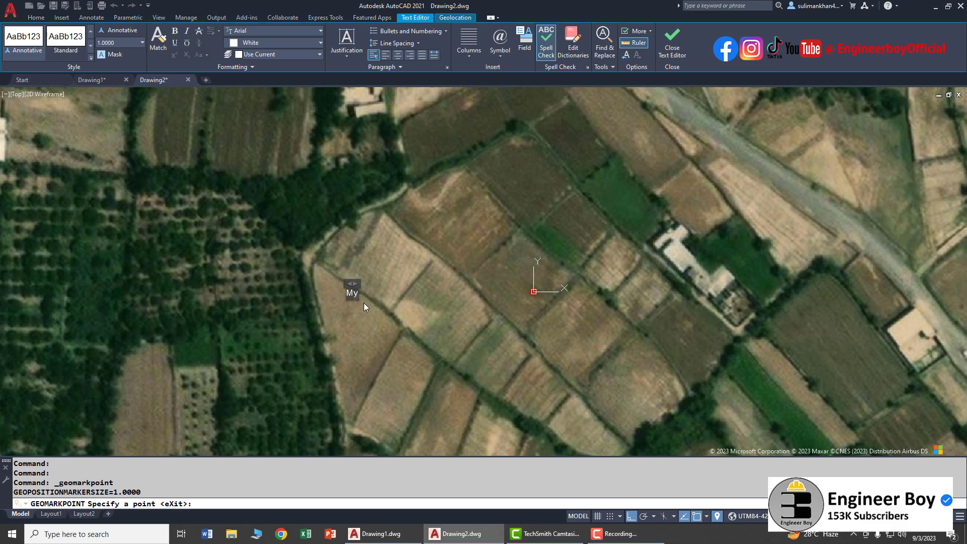
scroll(363, 304, up, 2)
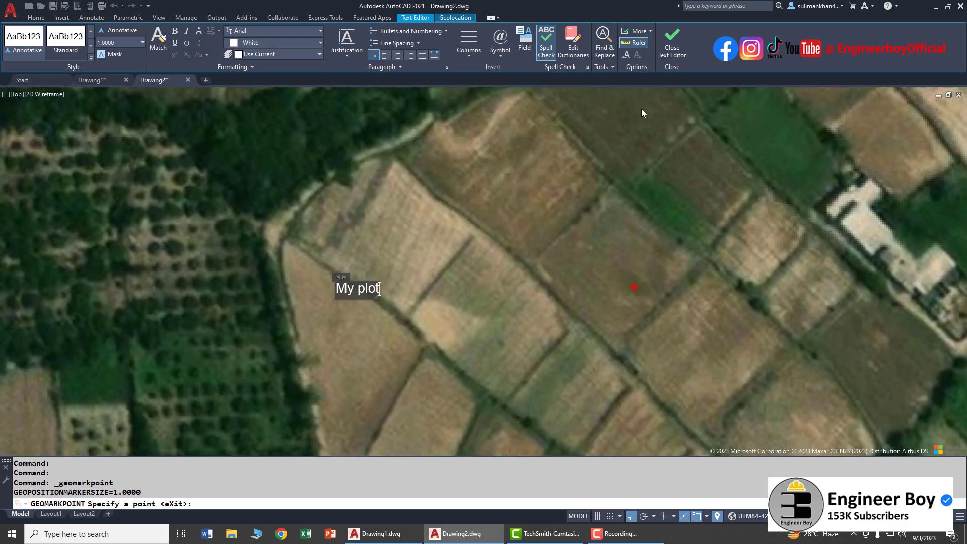
click(663, 50)
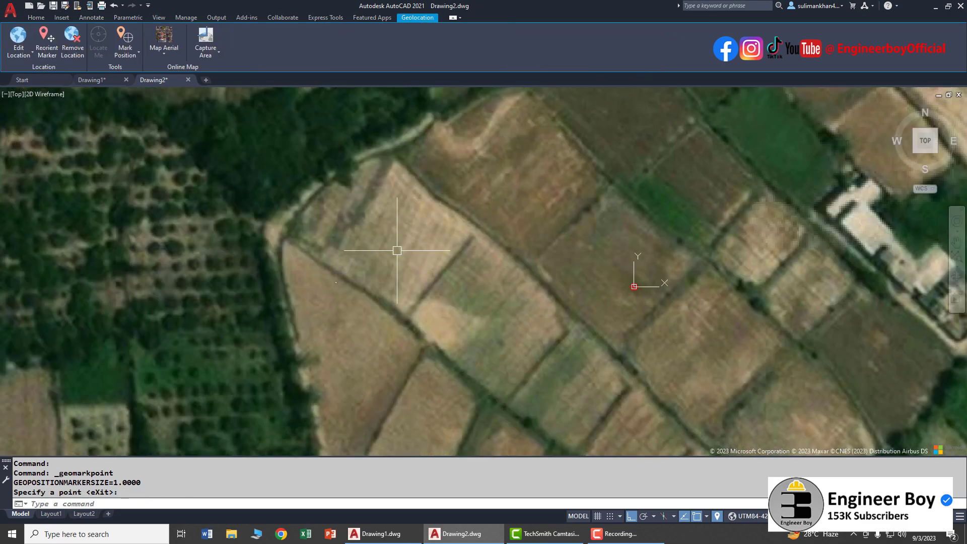
Scale up the My plot marker and its label with SC so it reads clearly
click(287, 258)
click(404, 338)
text(SC)
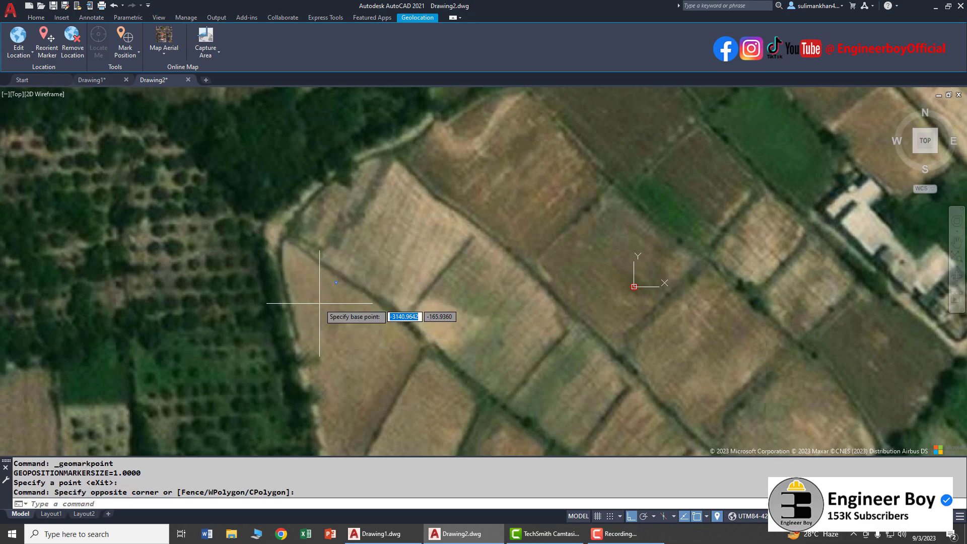
key(Return)
click(335, 283)
click(353, 305)
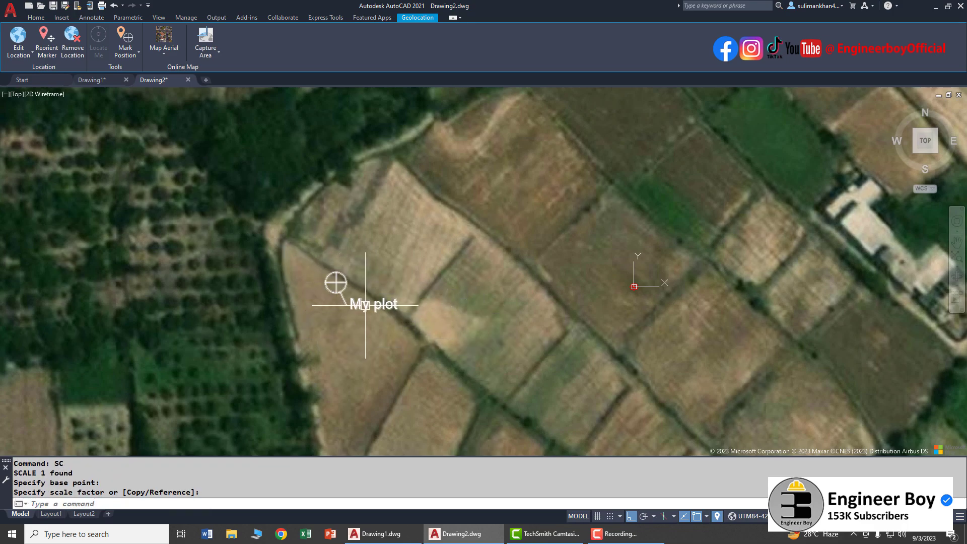
click(355, 310)
key(ctrl+z)
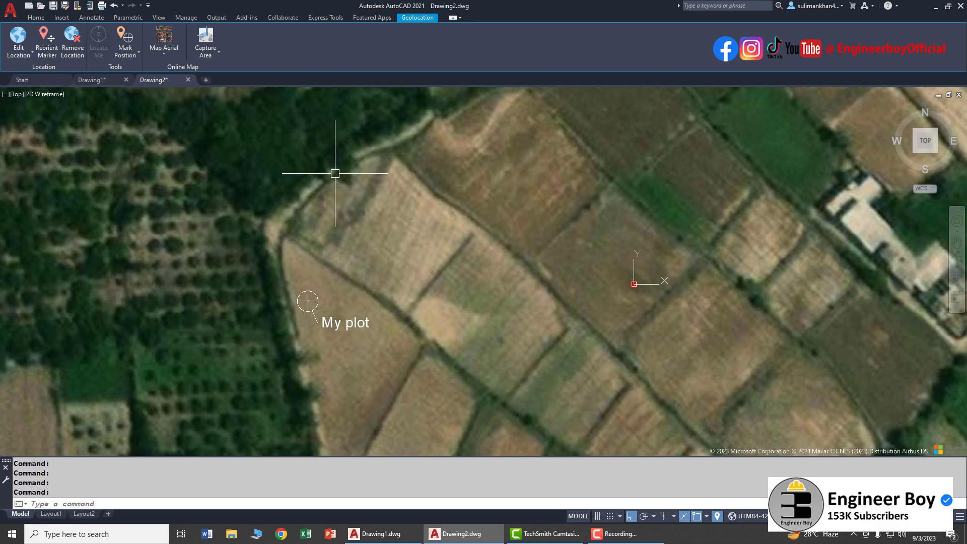
Change the online map style from Map Aerial to Map Hybrid
click(168, 55)
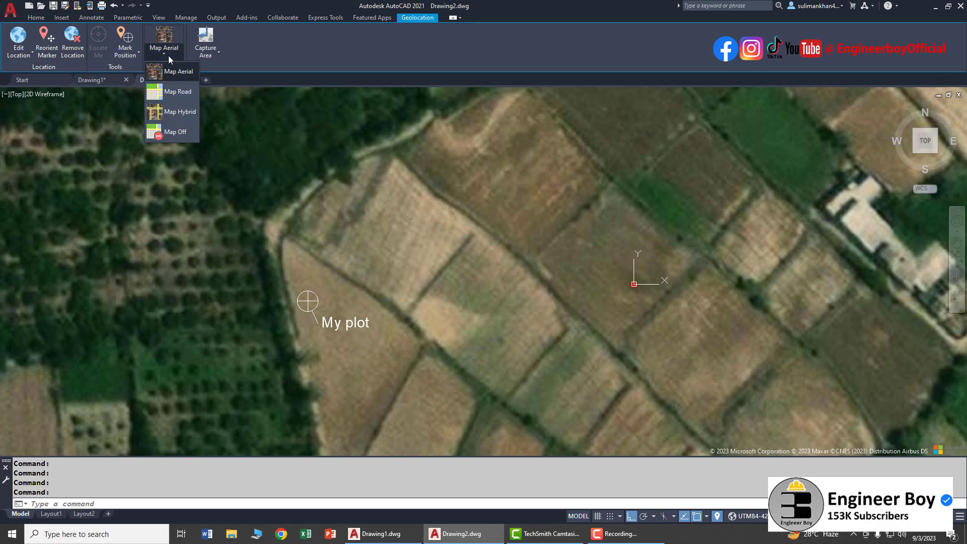
click(179, 112)
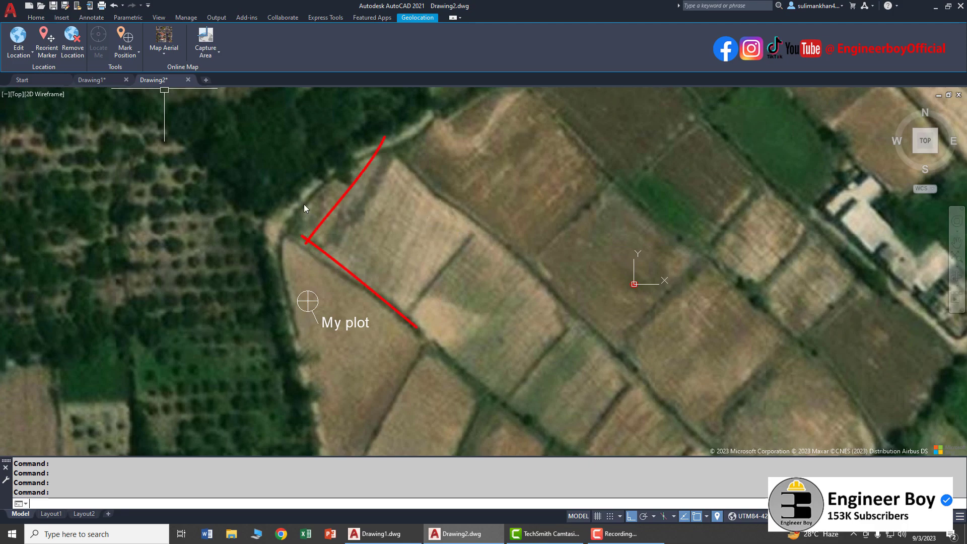
Return the map to Map Aerial and start a polyline at the plot's western corner, Ortho off
click(442, 301)
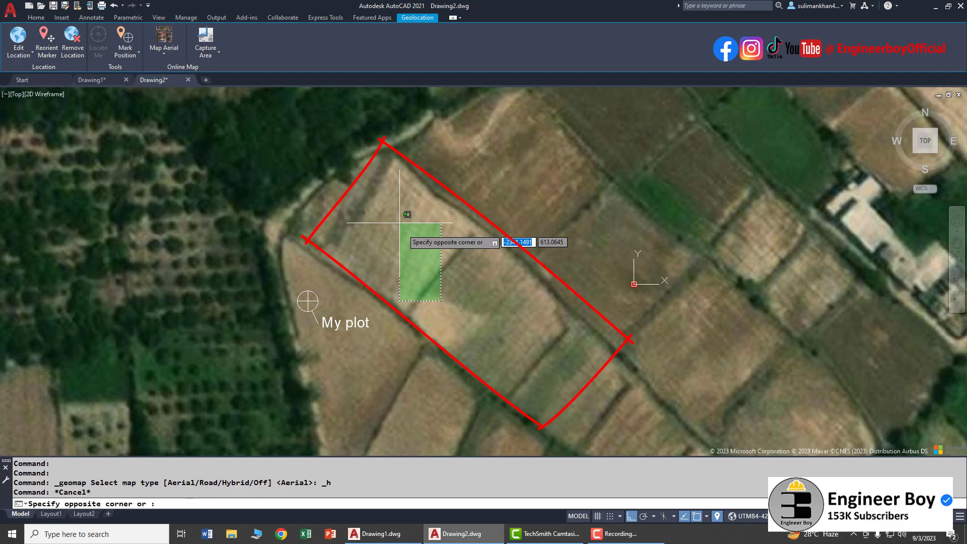
click(164, 36)
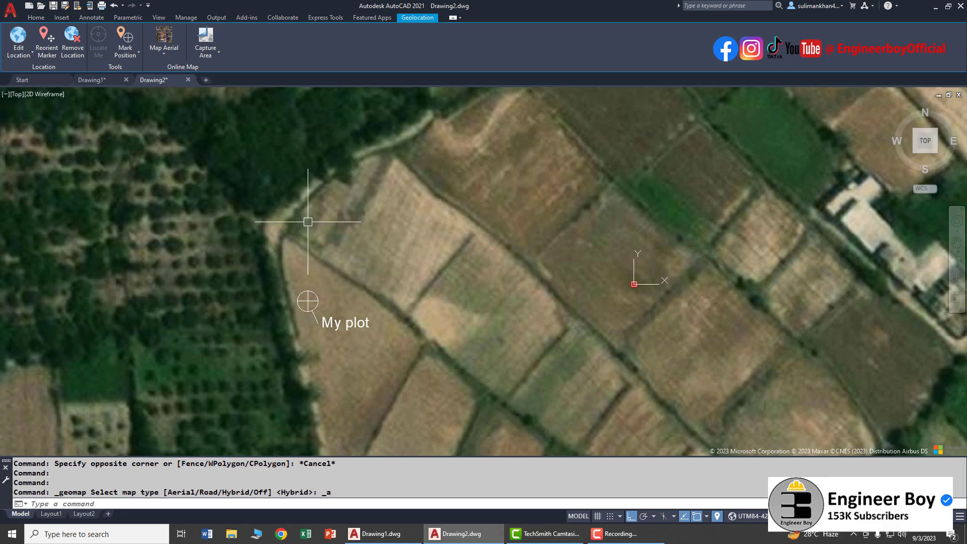
click(36, 18)
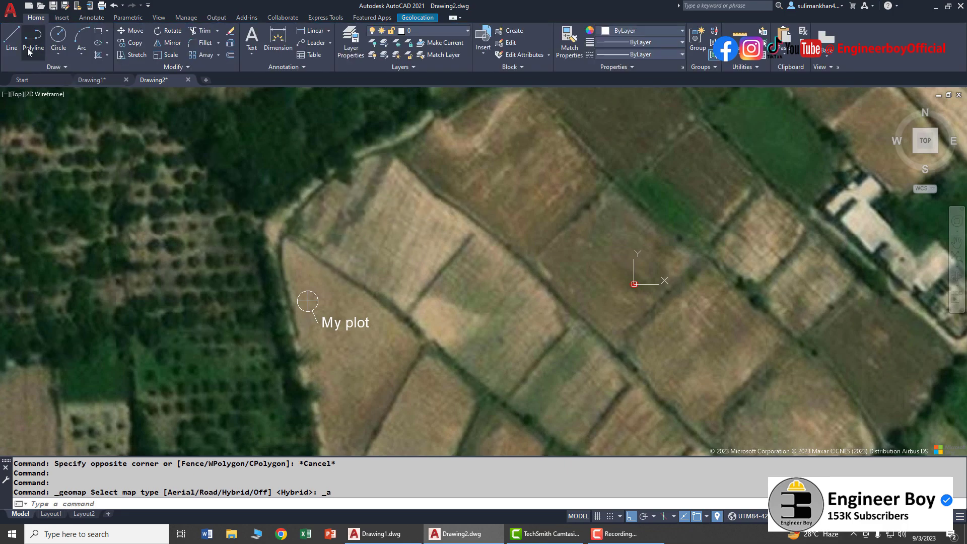
click(34, 40)
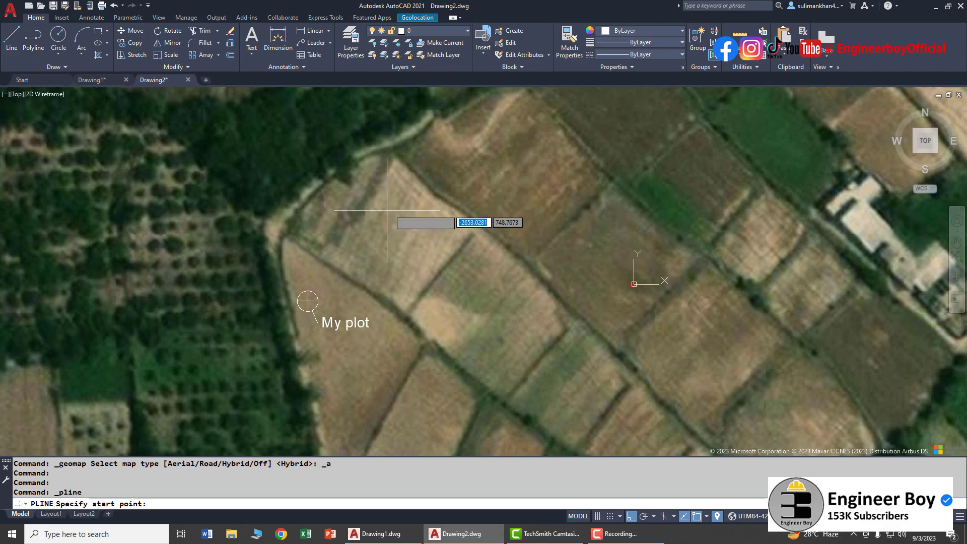
scroll(343, 184, up, 2)
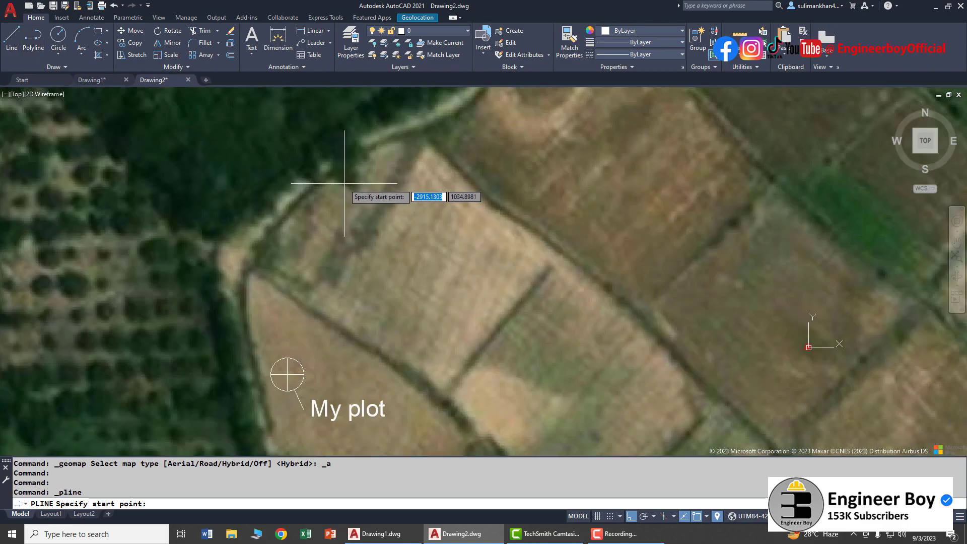
click(253, 262)
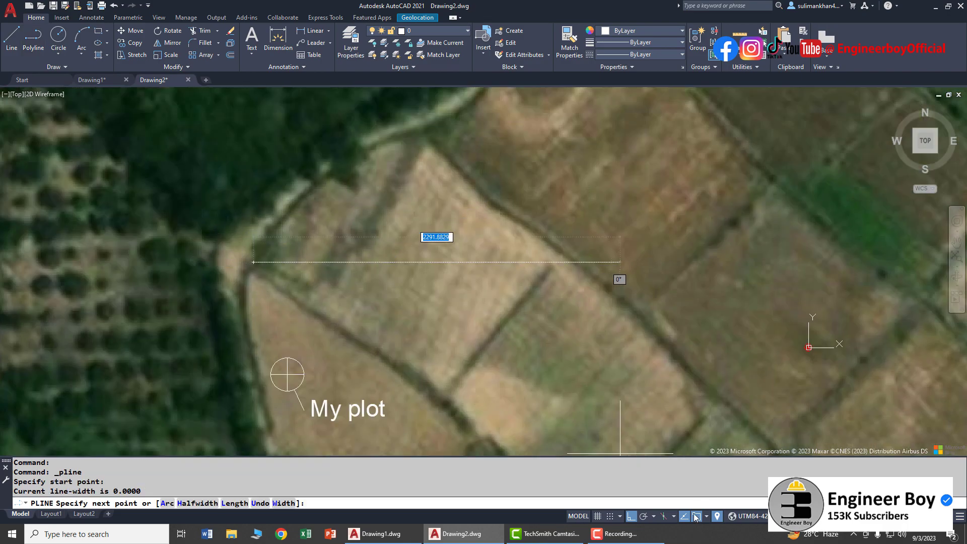
click(631, 516)
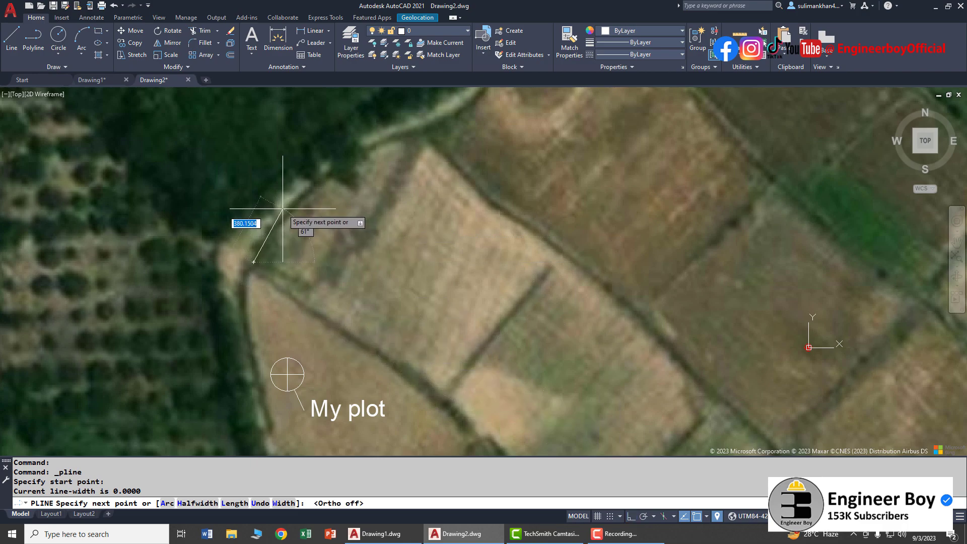
Trace the plot's northern, northeast and eastern edges down to its southern corner
click(263, 235)
click(301, 193)
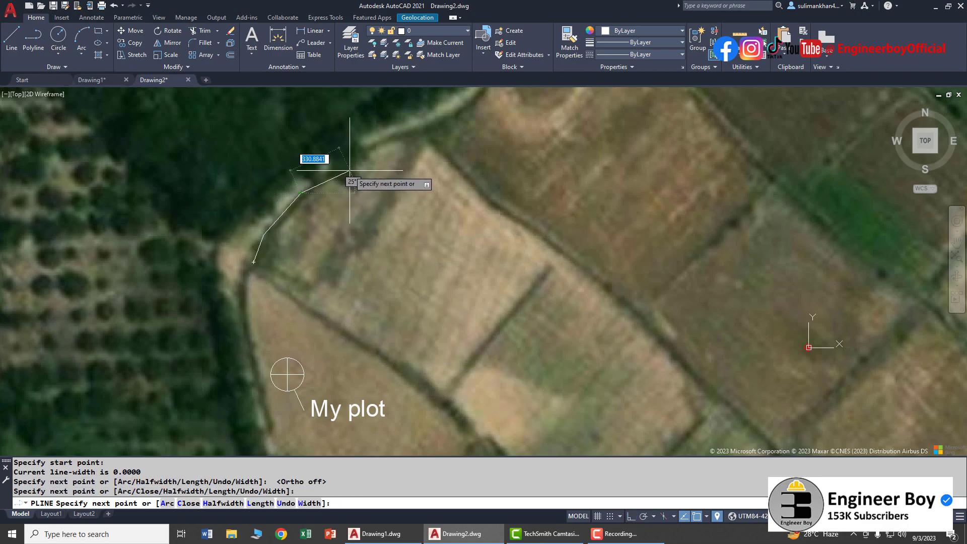
click(358, 156)
click(423, 128)
click(496, 205)
scroll(569, 252, down, 2)
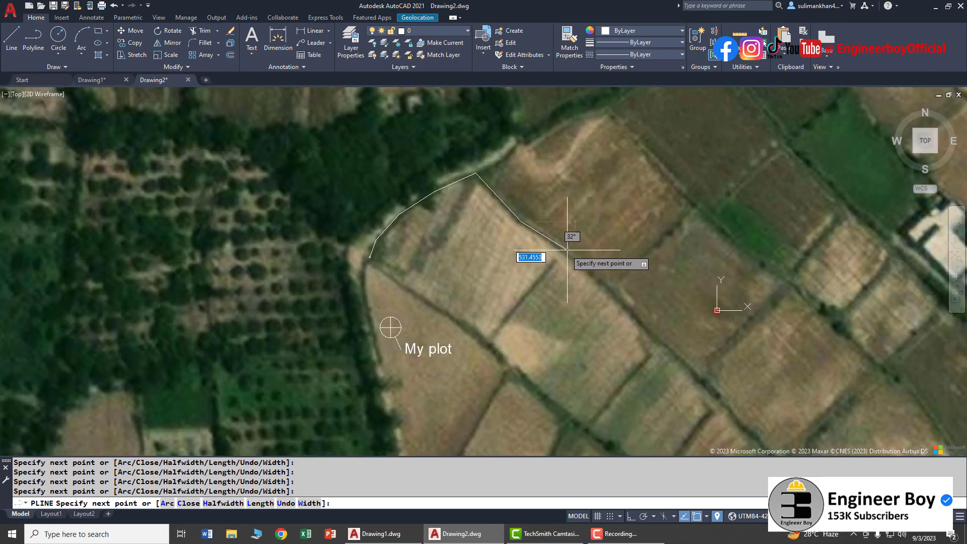
click(608, 288)
click(662, 339)
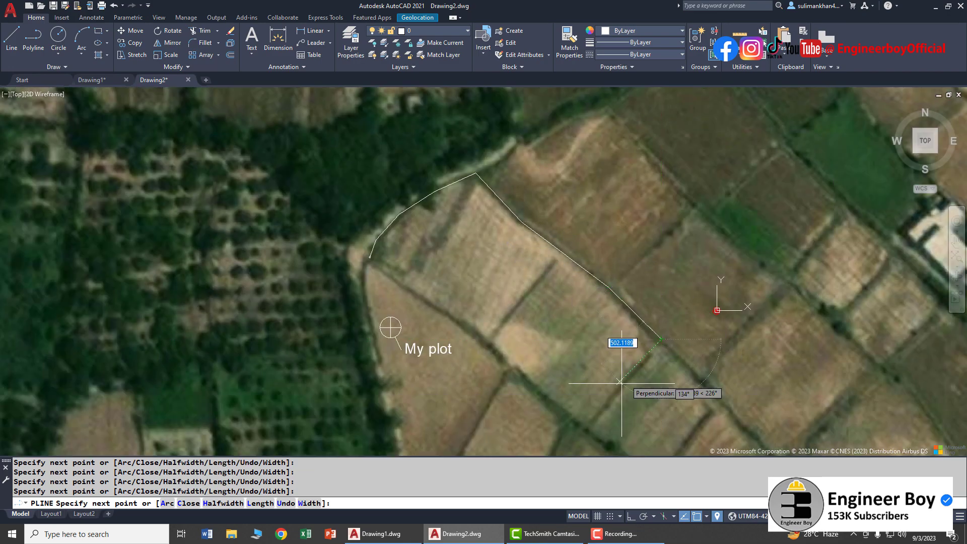
click(585, 433)
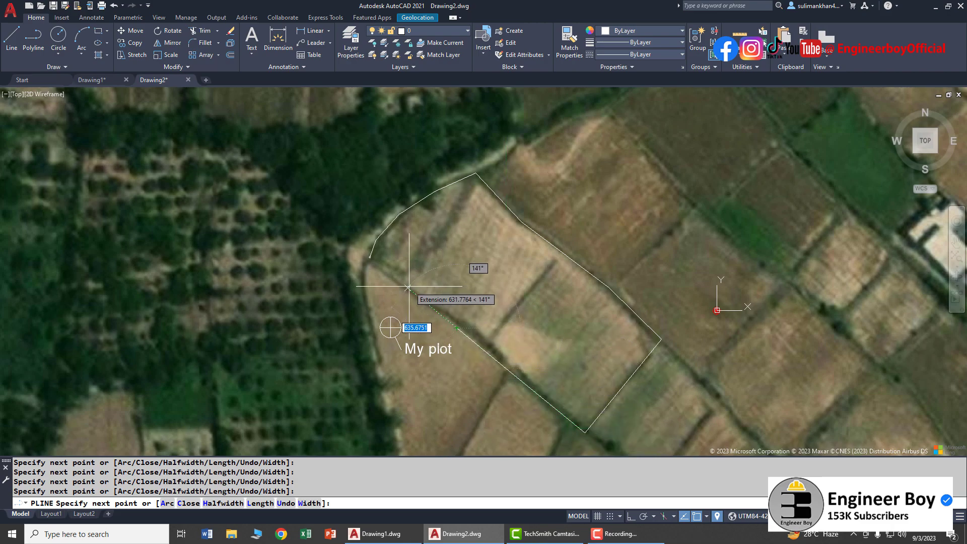
Close the outline back at the western corner, finish the polyline and check it
scroll(411, 284, up, 5)
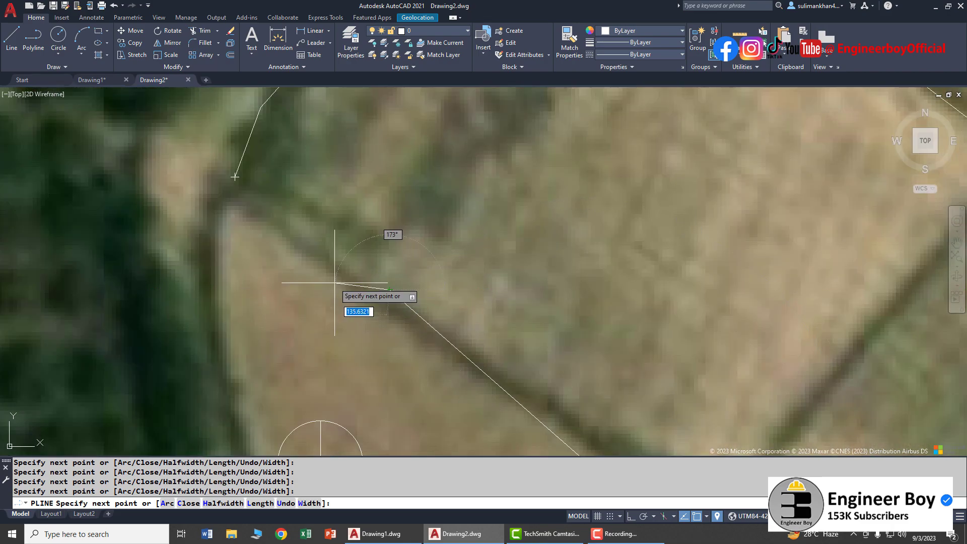
scroll(363, 279, down, 3)
click(297, 242)
scroll(297, 242, down, 2)
middle_drag(462, 315, 451, 289)
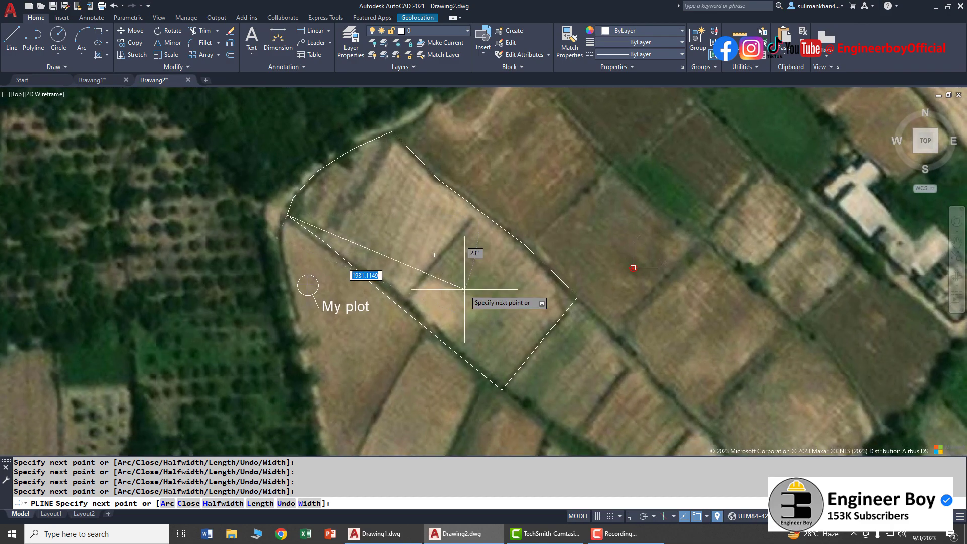
key(Escape)
click(382, 293)
middle_drag(480, 275, 486, 290)
key(Escape)
key(Escape)
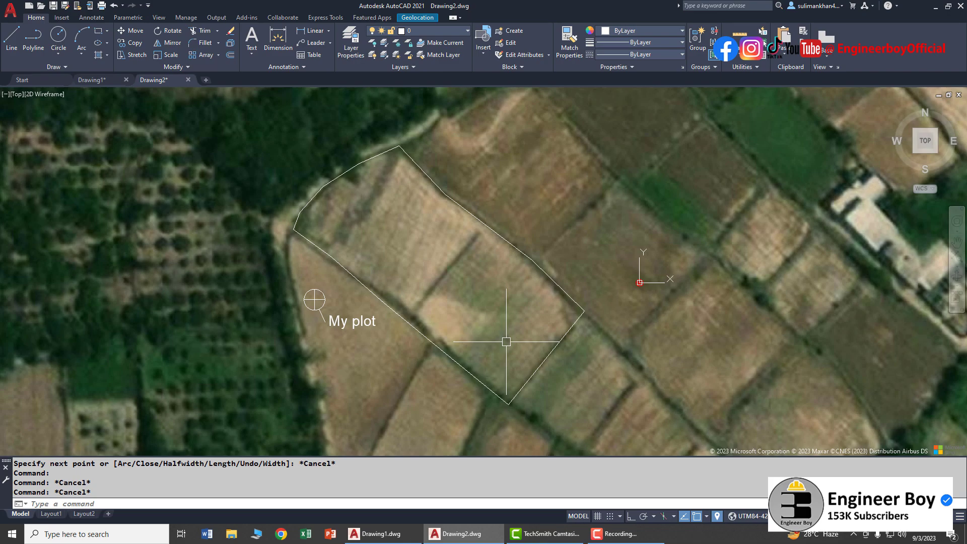
Measure the plot polyline with AA (Object) and select the Area = 3432661.5450, Length = 7885.0302 result
text(AA)
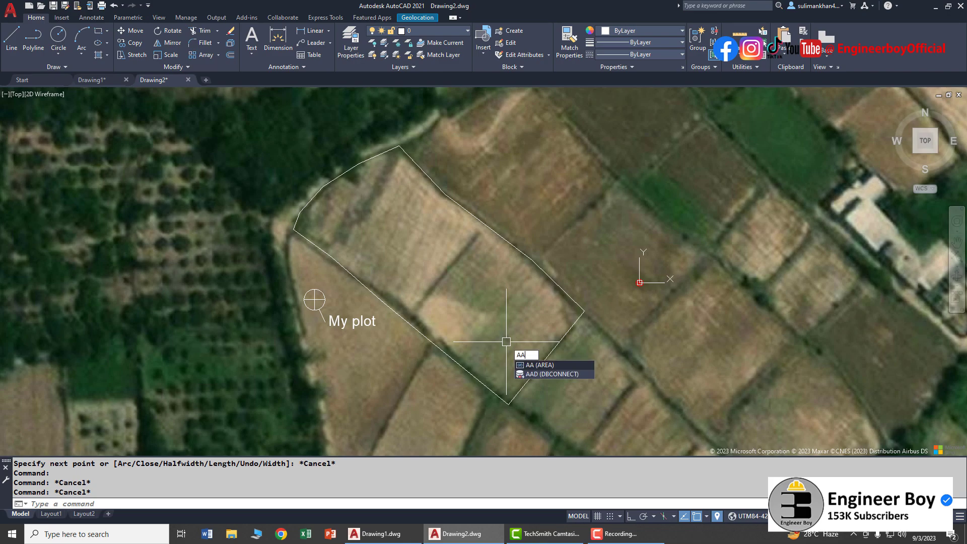
key(Return)
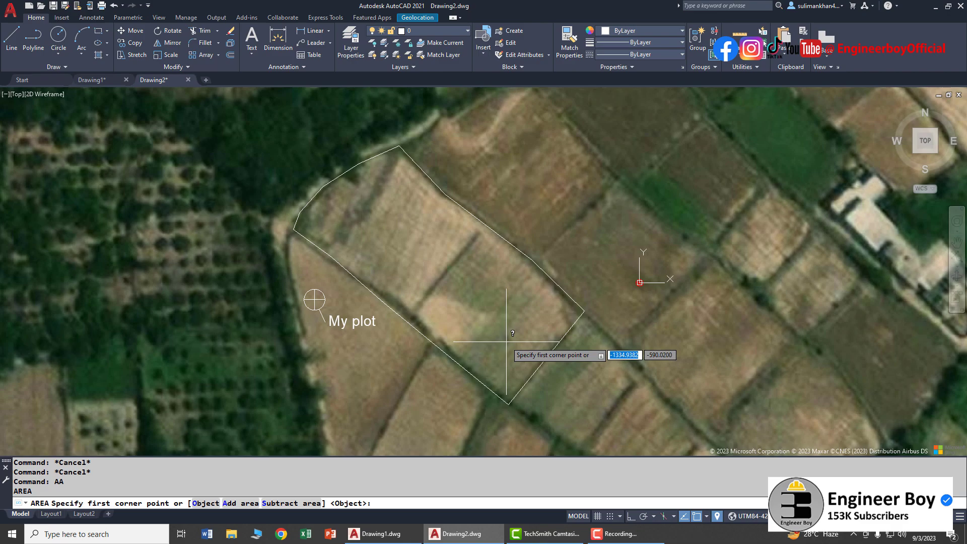
click(212, 504)
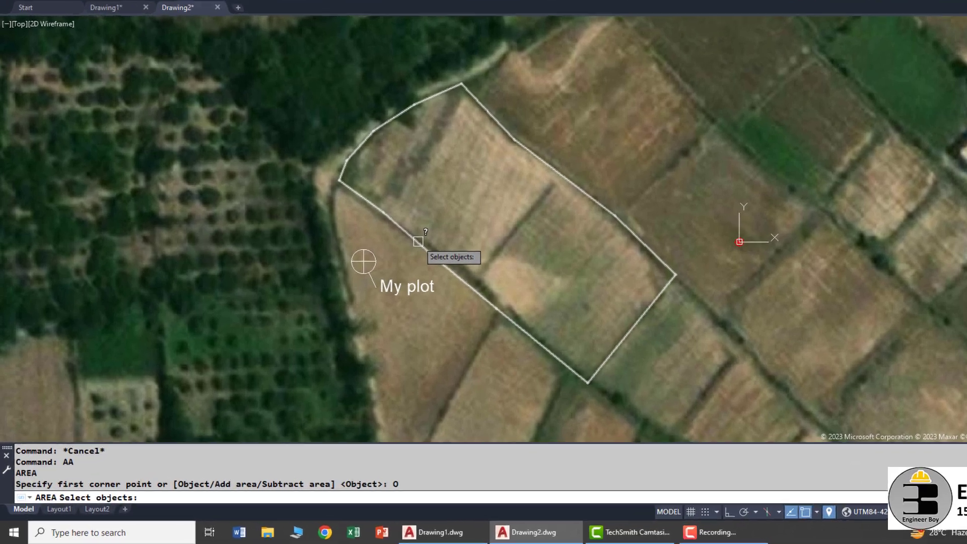
click(362, 282)
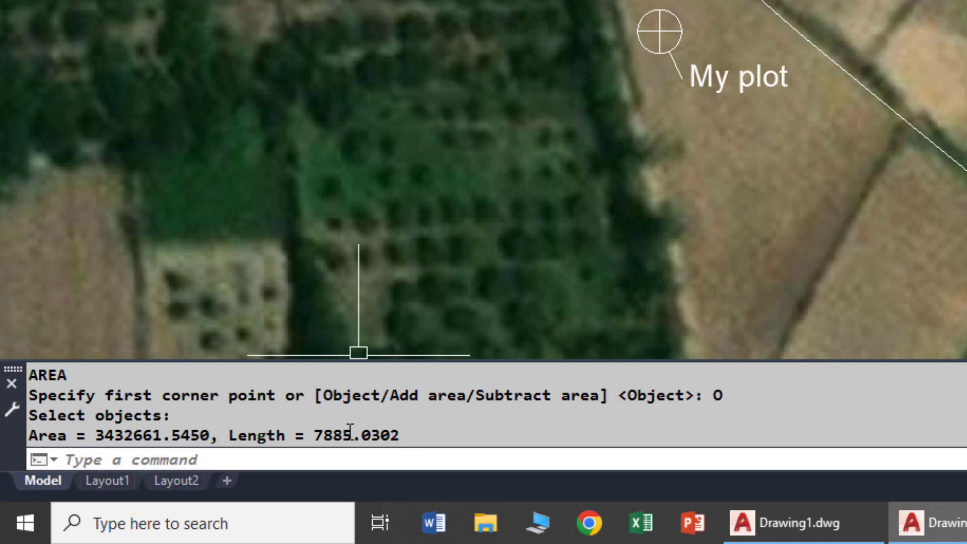
drag(399, 436, 27, 449)
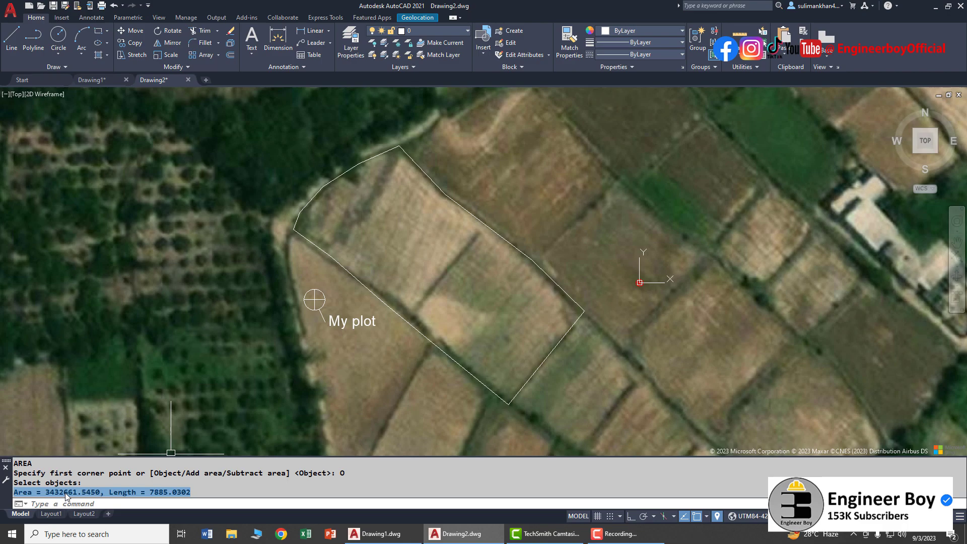
Paste the copied Area/Length measurement as text onto the map
right_click(336, 221)
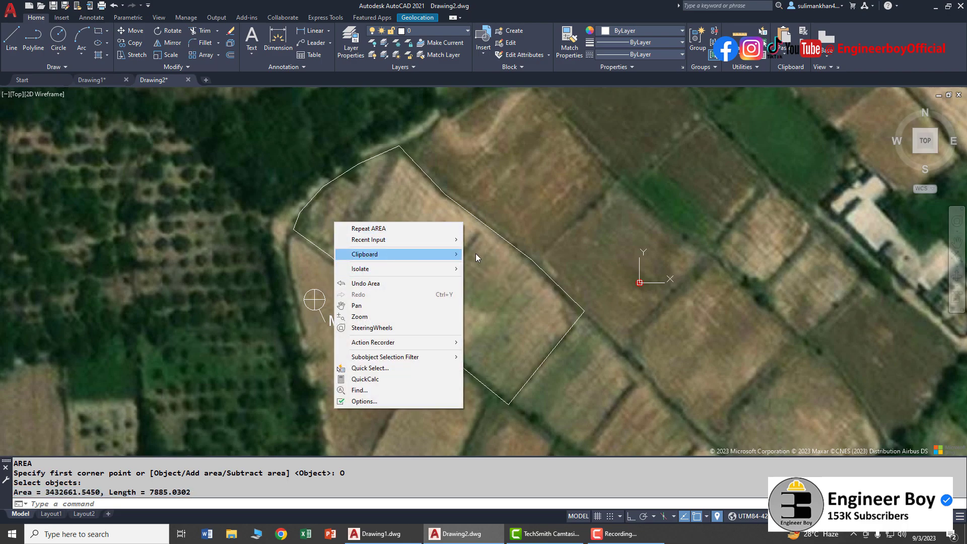
mouse_move(479, 258)
click(504, 285)
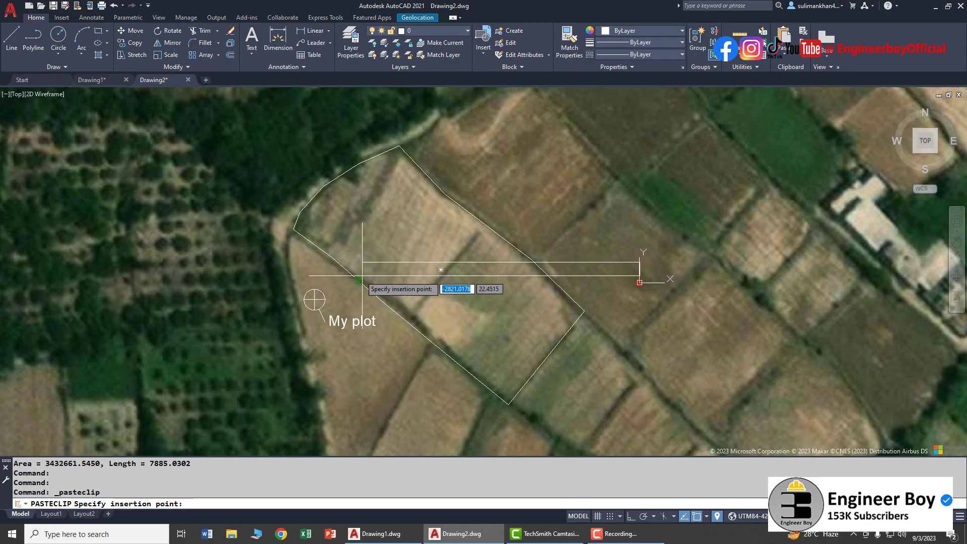
click(344, 267)
key(Escape)
key(Escape)
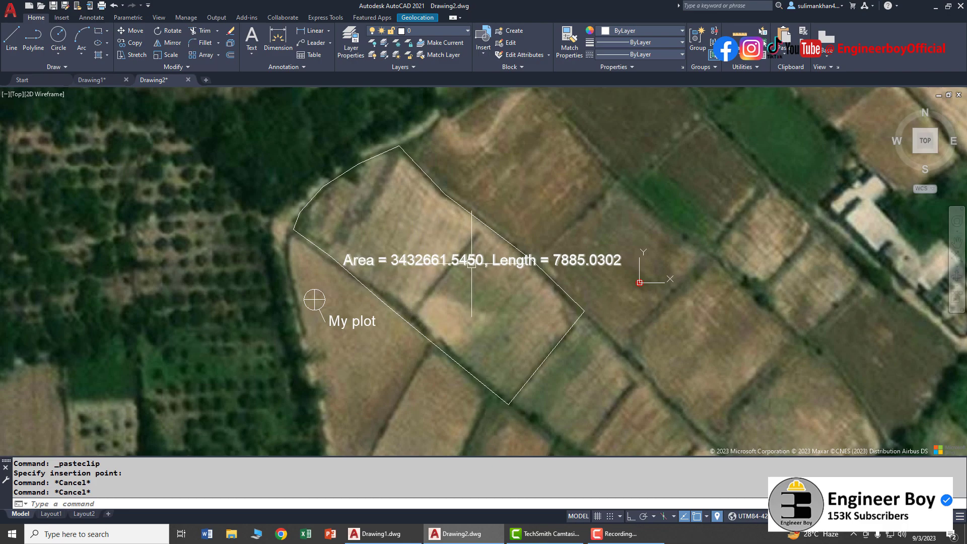
Move the measurement text up above the outlined plot
click(499, 261)
drag(537, 257, 677, 180)
key(Escape)
key(Escape)
scroll(382, 277, down, 2)
scroll(490, 310, up, 2)
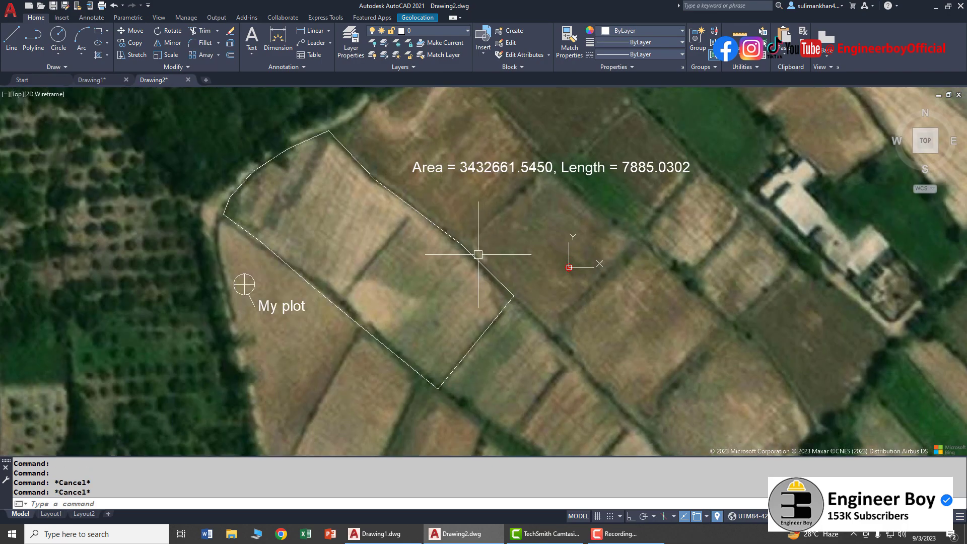
click(478, 255)
key(Escape)
Capture a rectangular aerial image around the plot, its label and measurement text
click(420, 18)
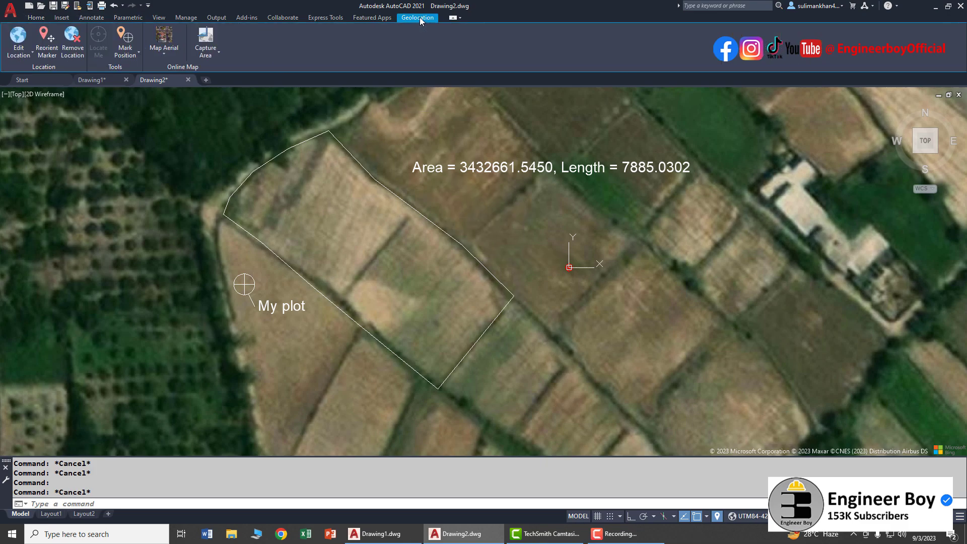
click(206, 49)
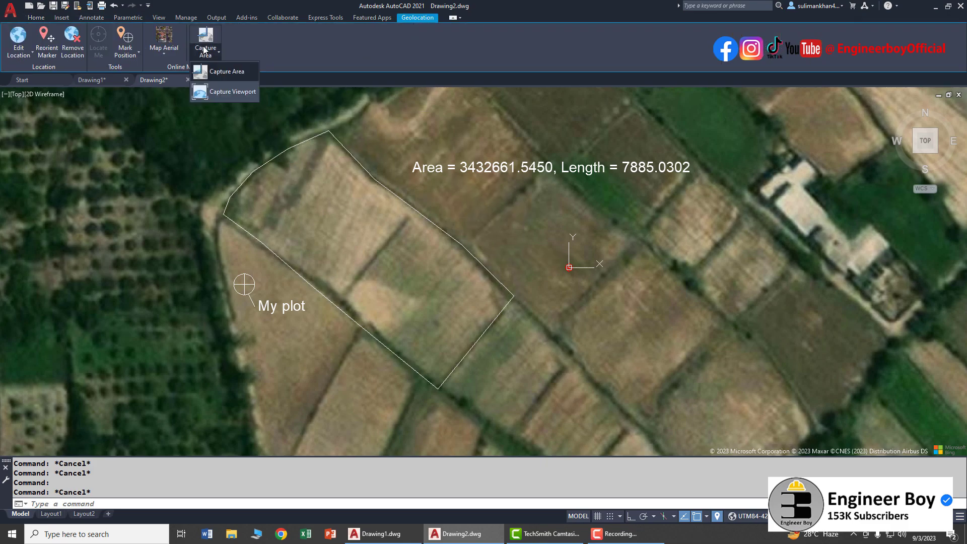
click(236, 76)
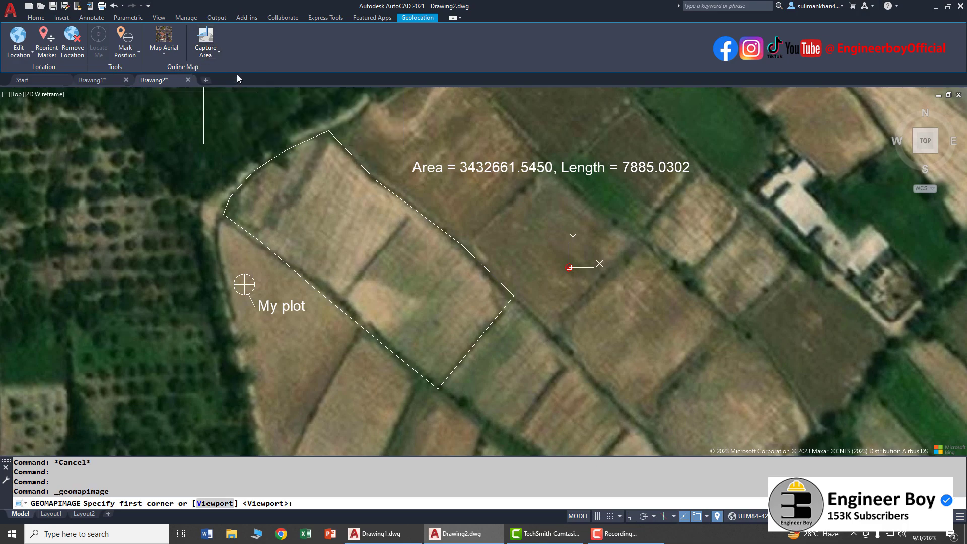
click(98, 102)
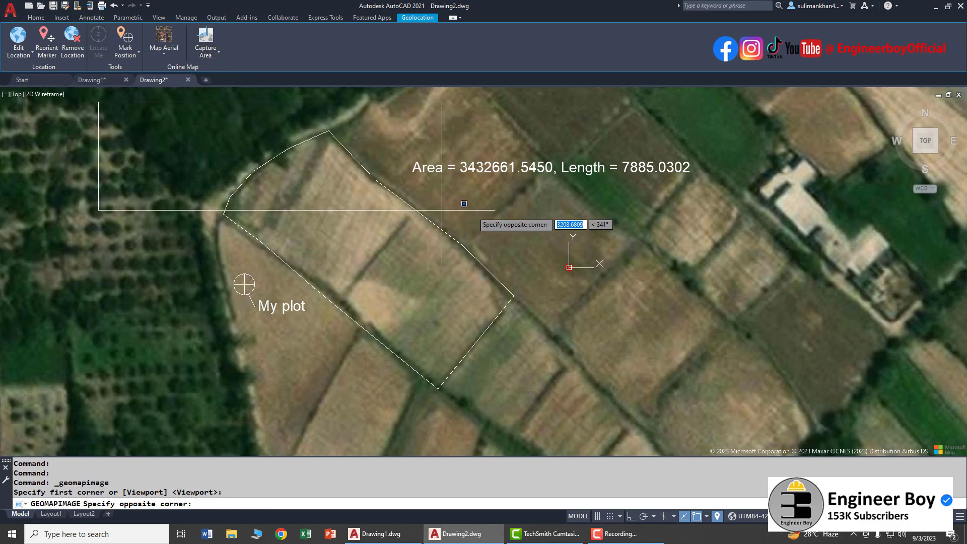
click(811, 409)
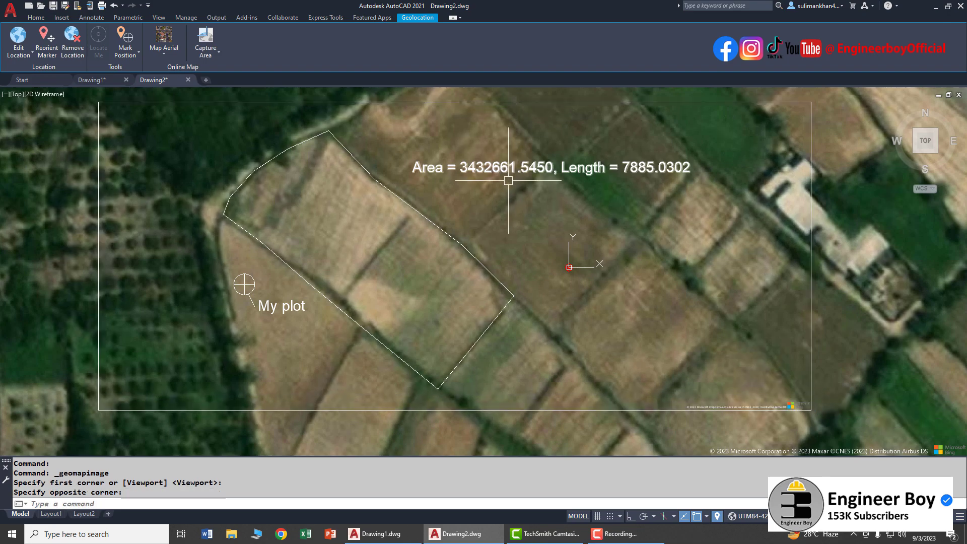
click(470, 100)
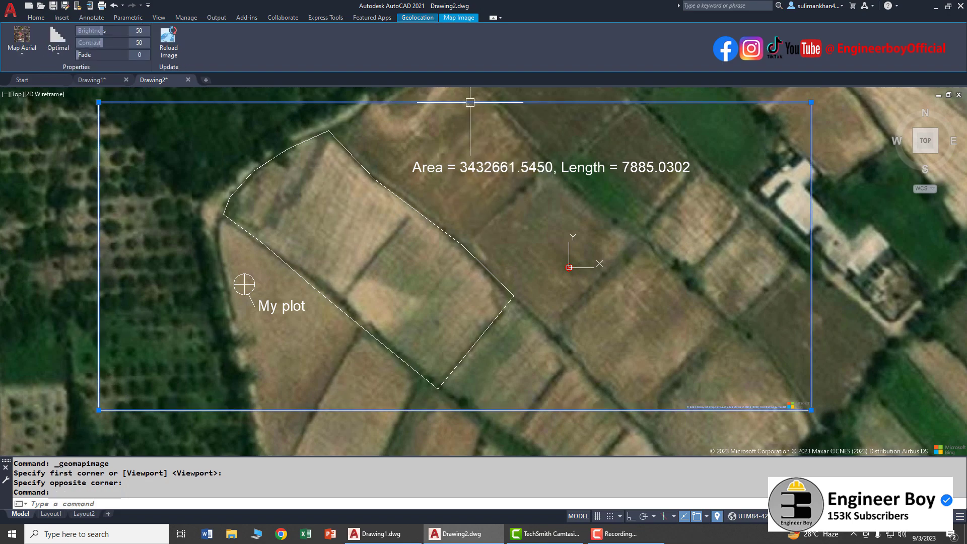
key(Escape)
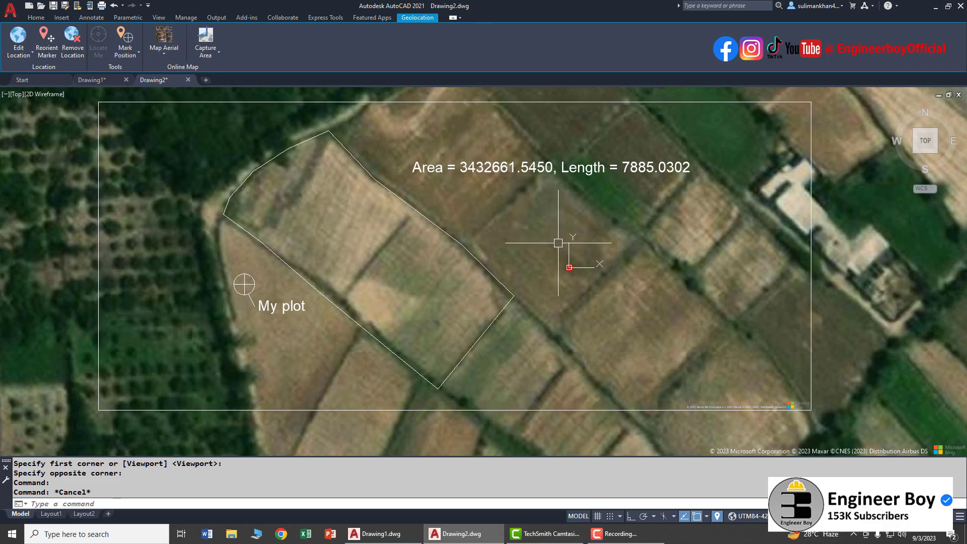
scroll(786, 408, up, 4)
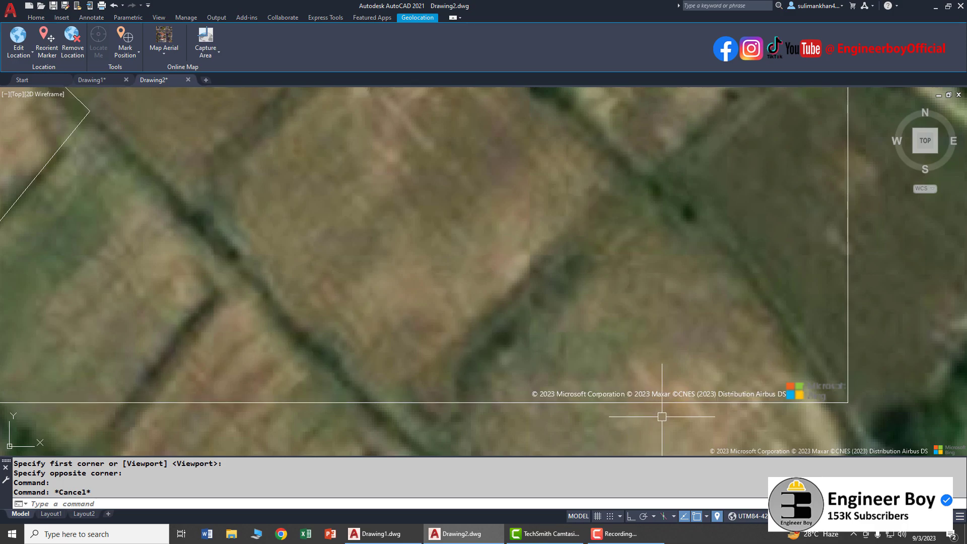
scroll(705, 338, down, 4)
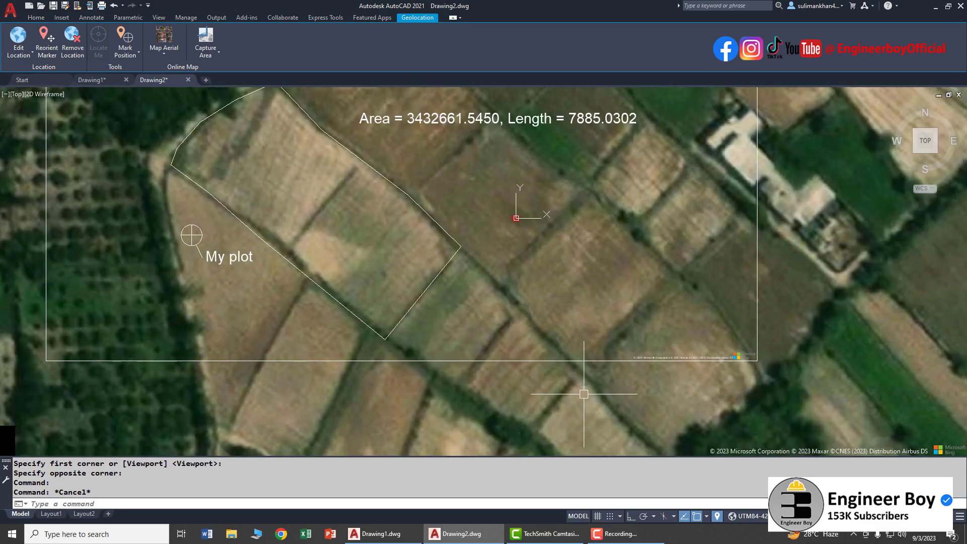
middle_drag(538, 295, 601, 372)
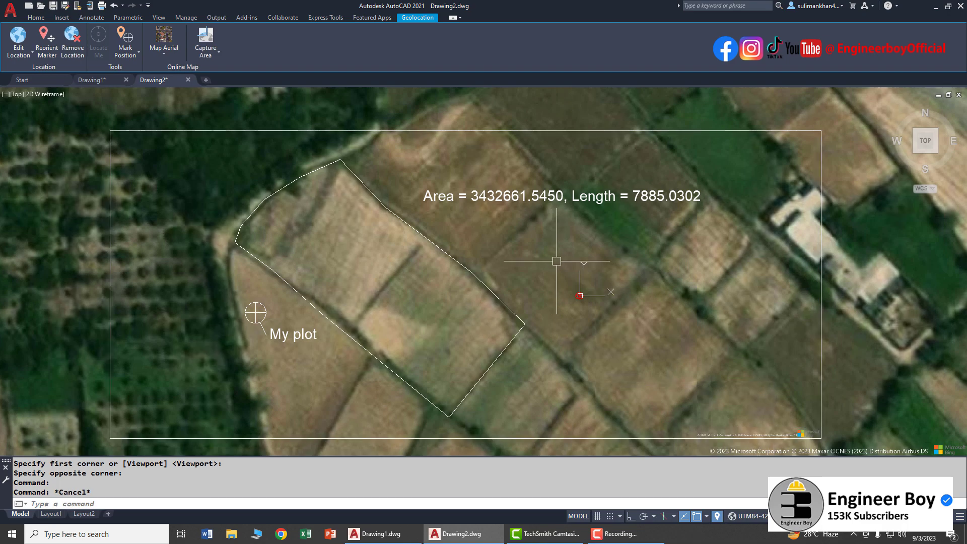
click(428, 240)
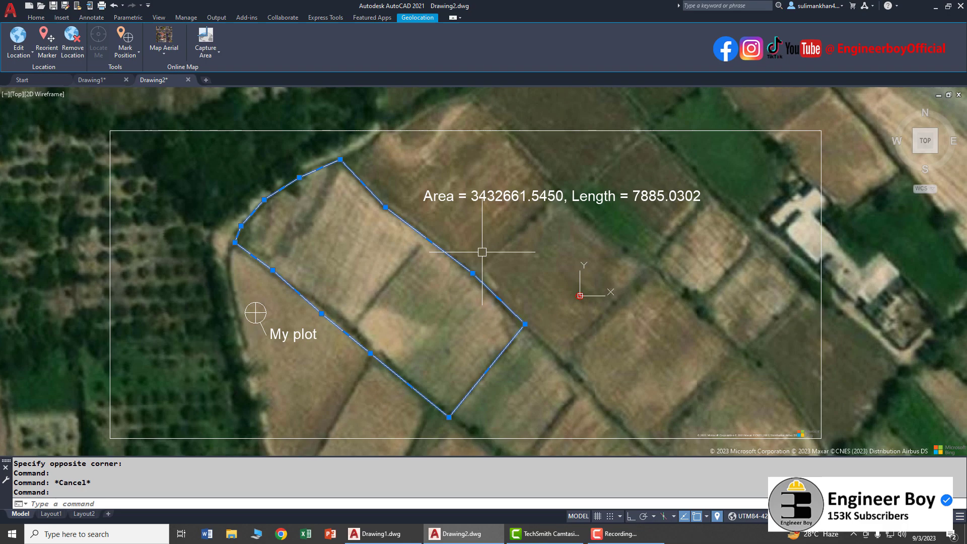
key(Escape)
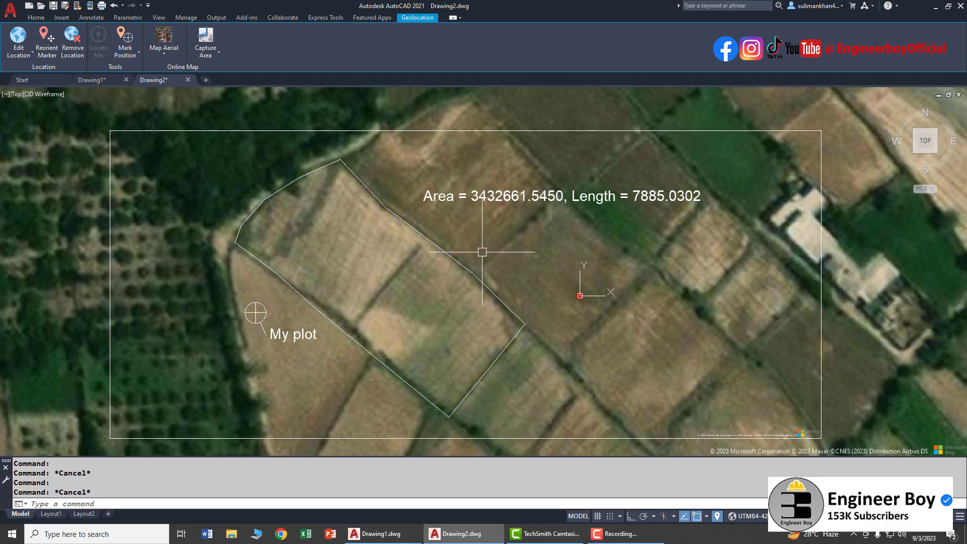